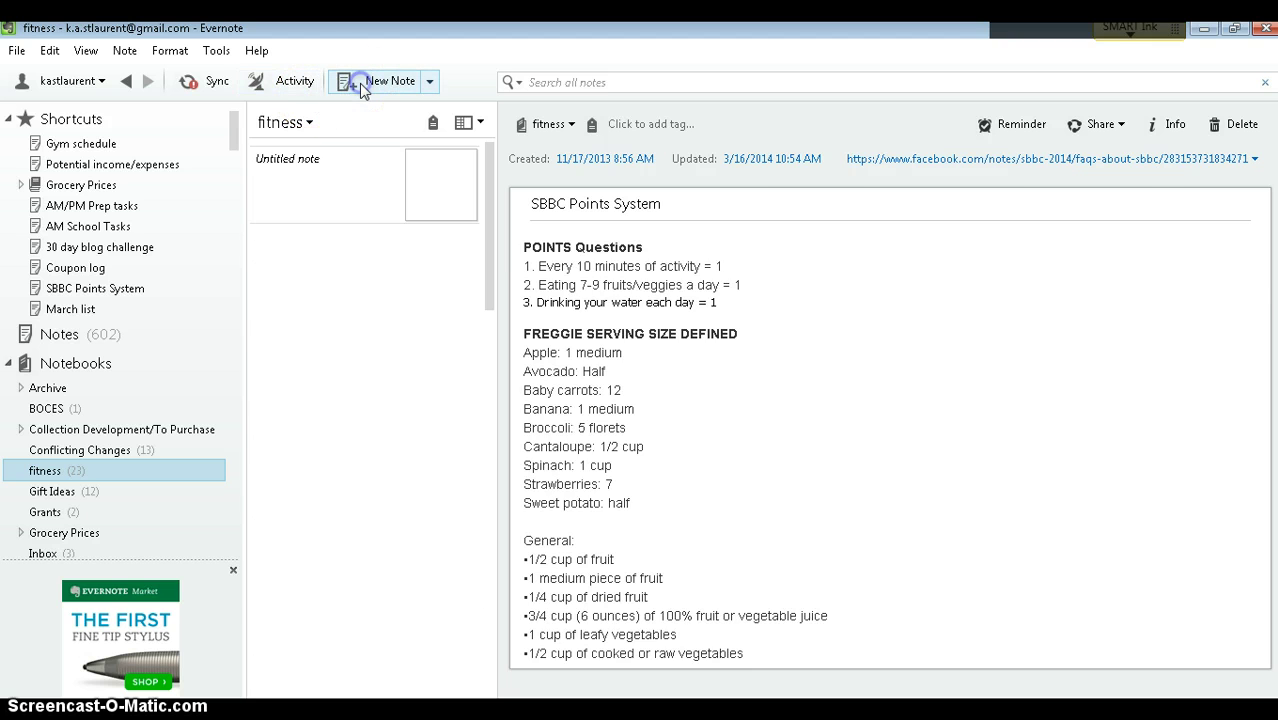
Name the note 'SBBC Week 1' and insert an 8-column by 6-row table from the toolbar grid.
left_click(571, 206)
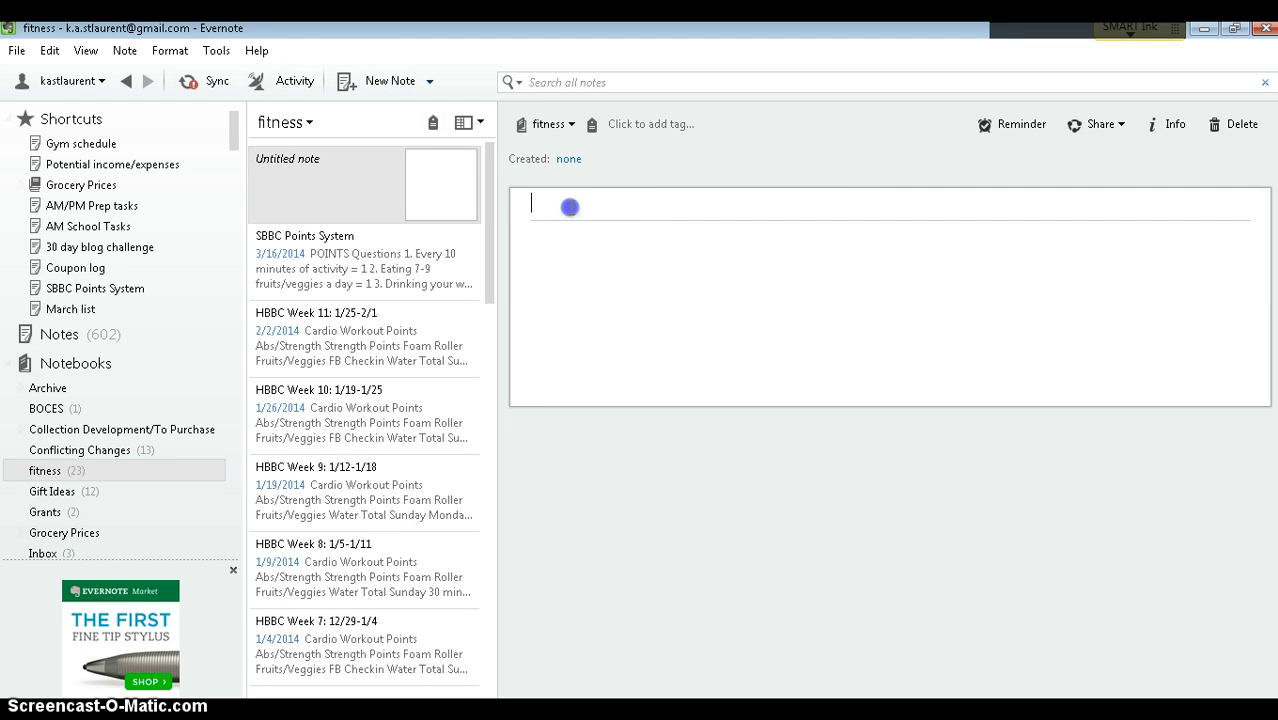
type("SBBC Week 1")
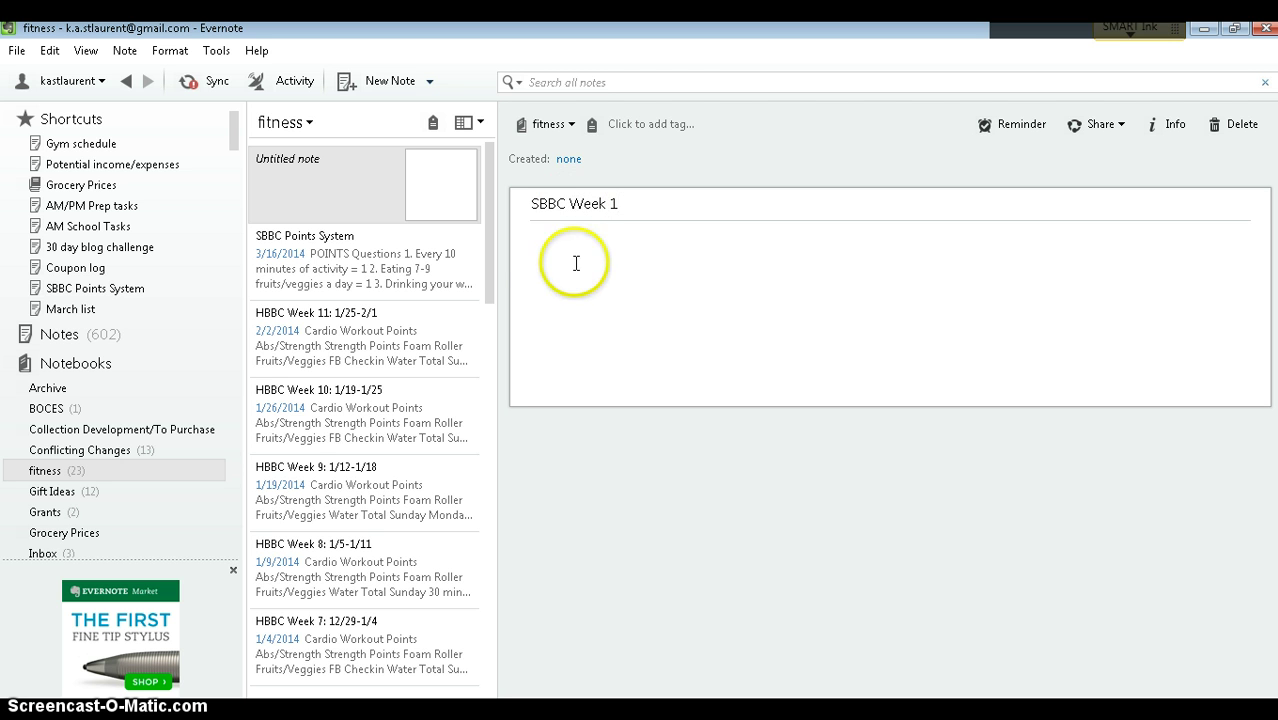
left_click(542, 251)
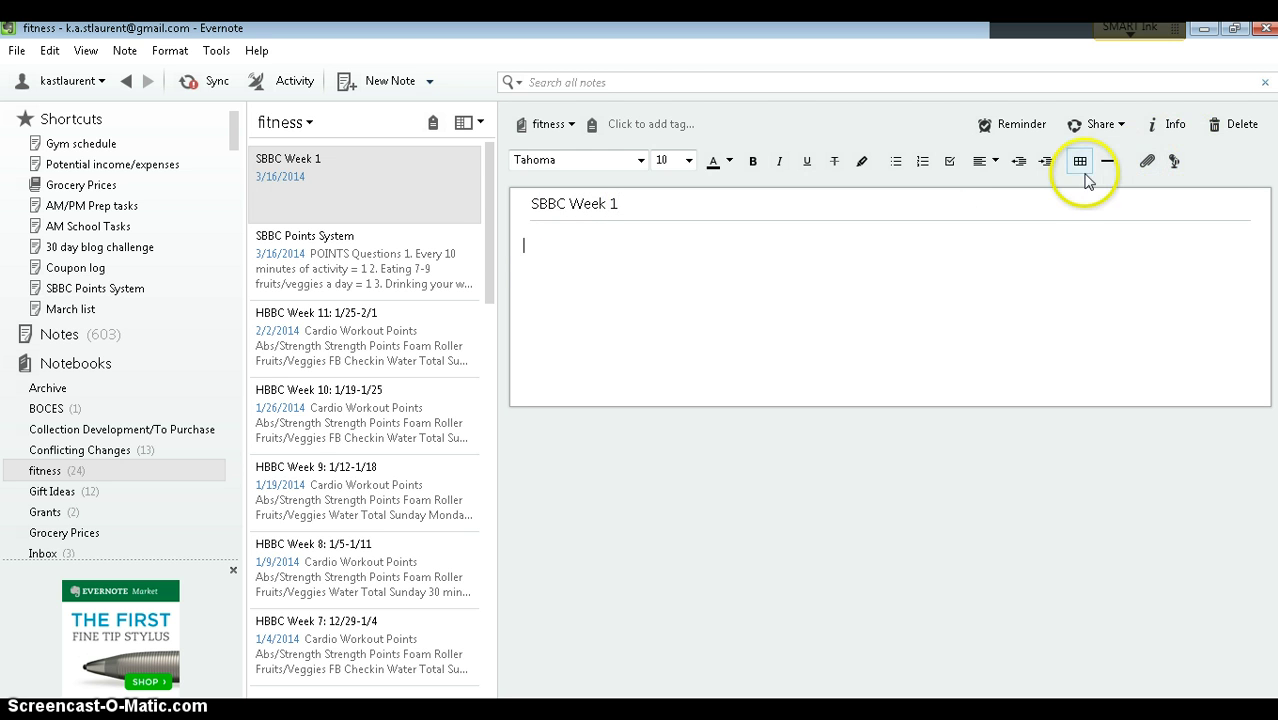
left_click(1083, 163)
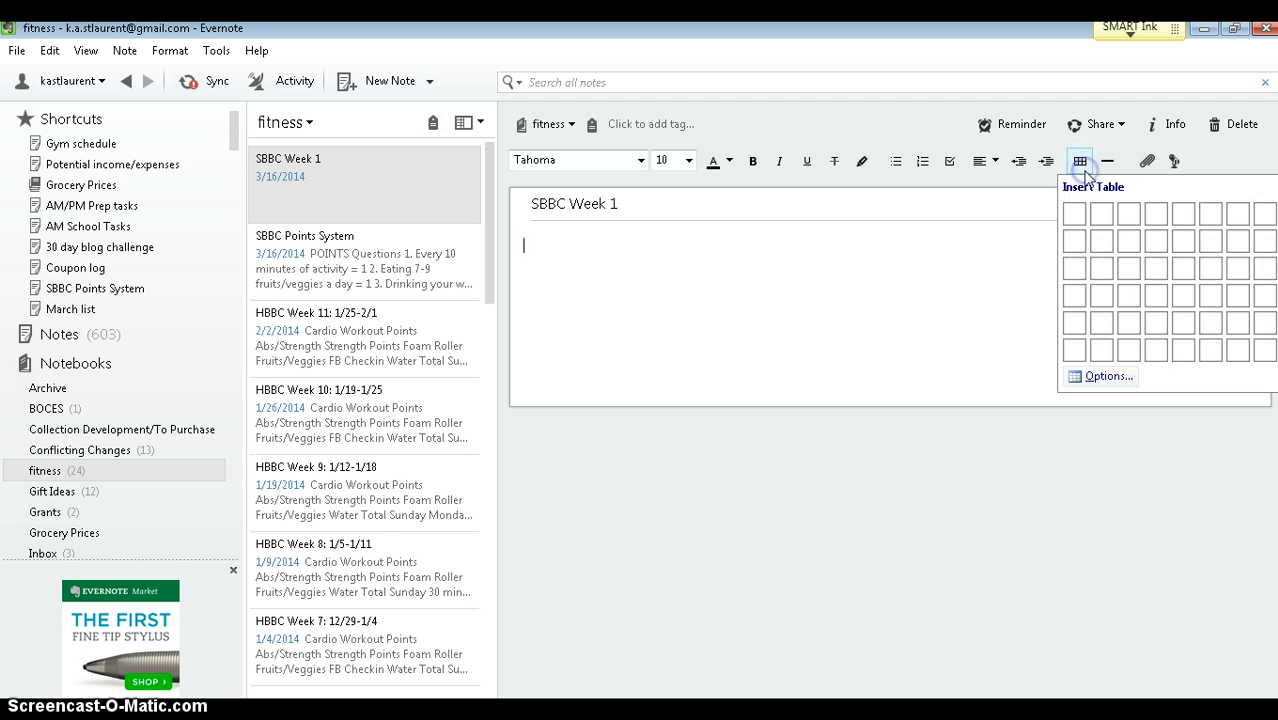
left_click(1260, 352)
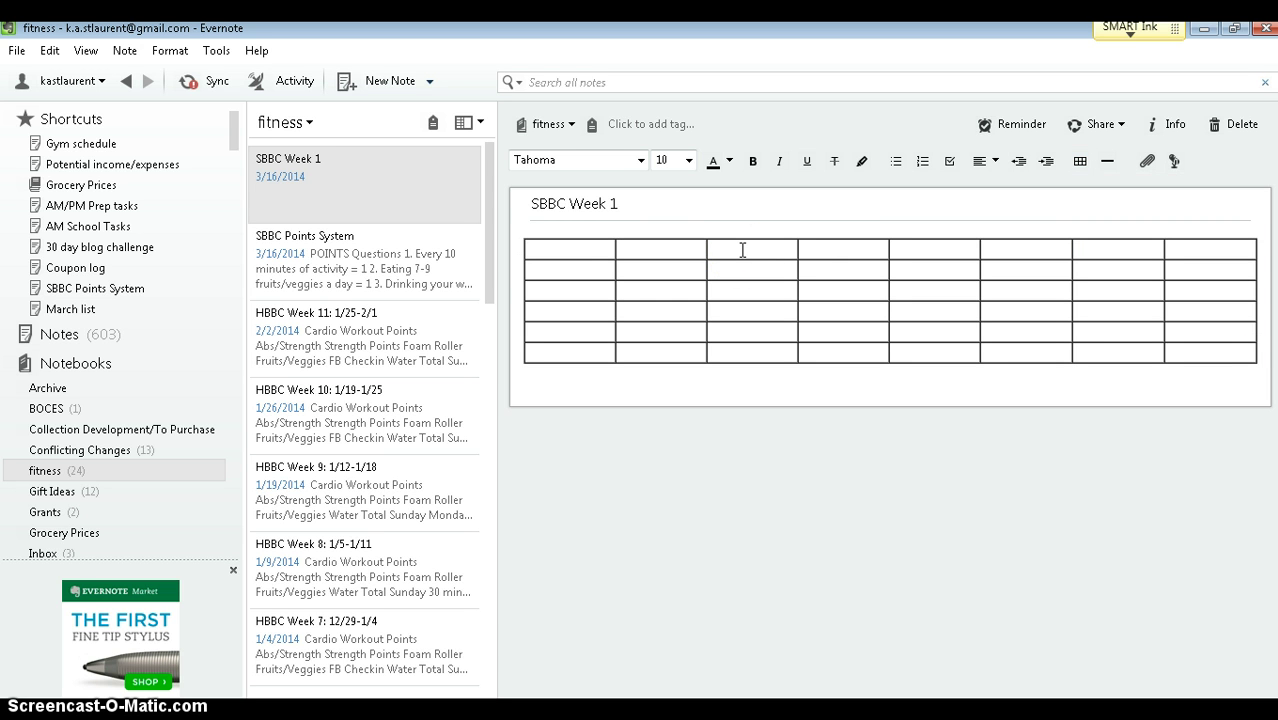
Enter the first four headers: Date, Cardio, Cardio Points and Strength/Abs.
type("Date ")
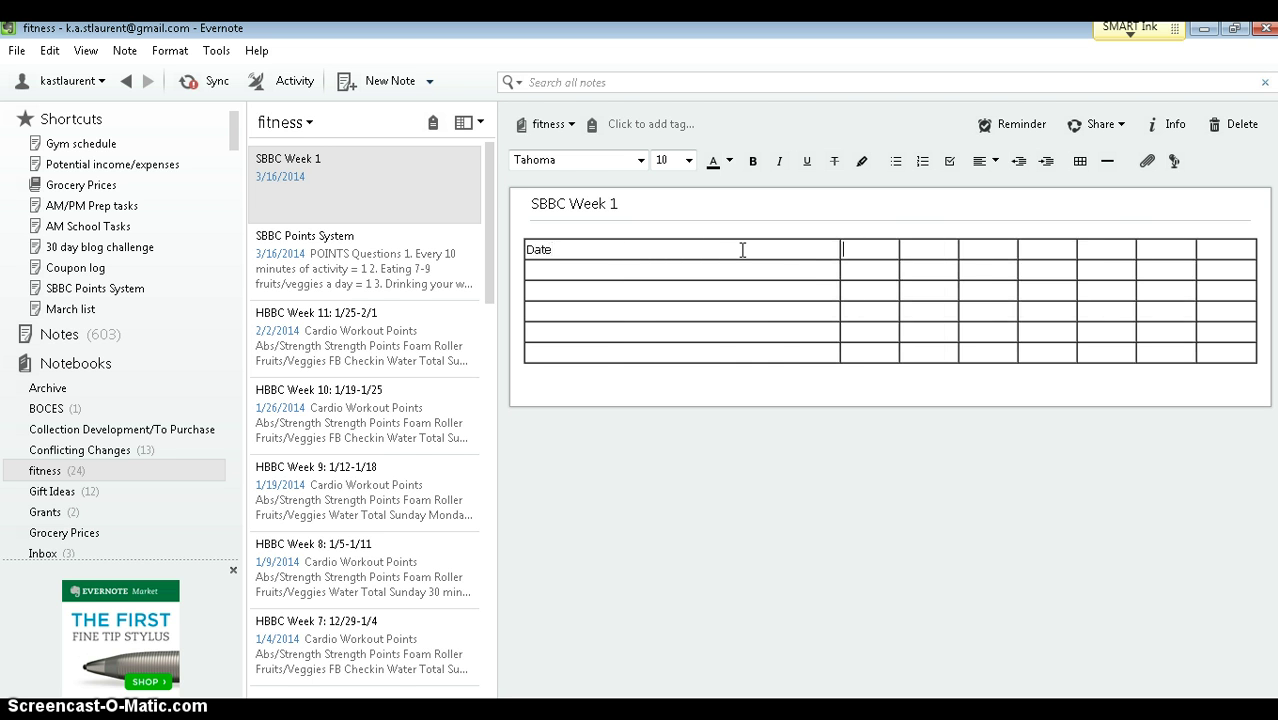
type("Cardio")
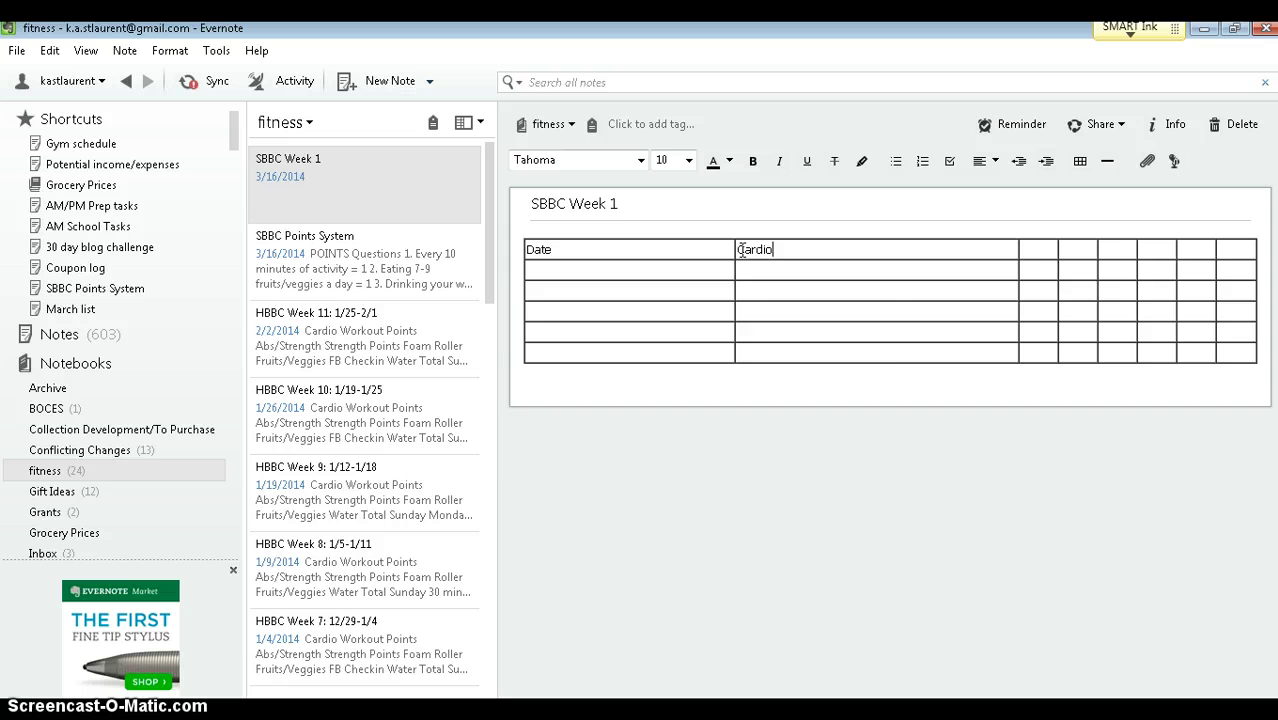
key("Tab")
type("Cardio Points")
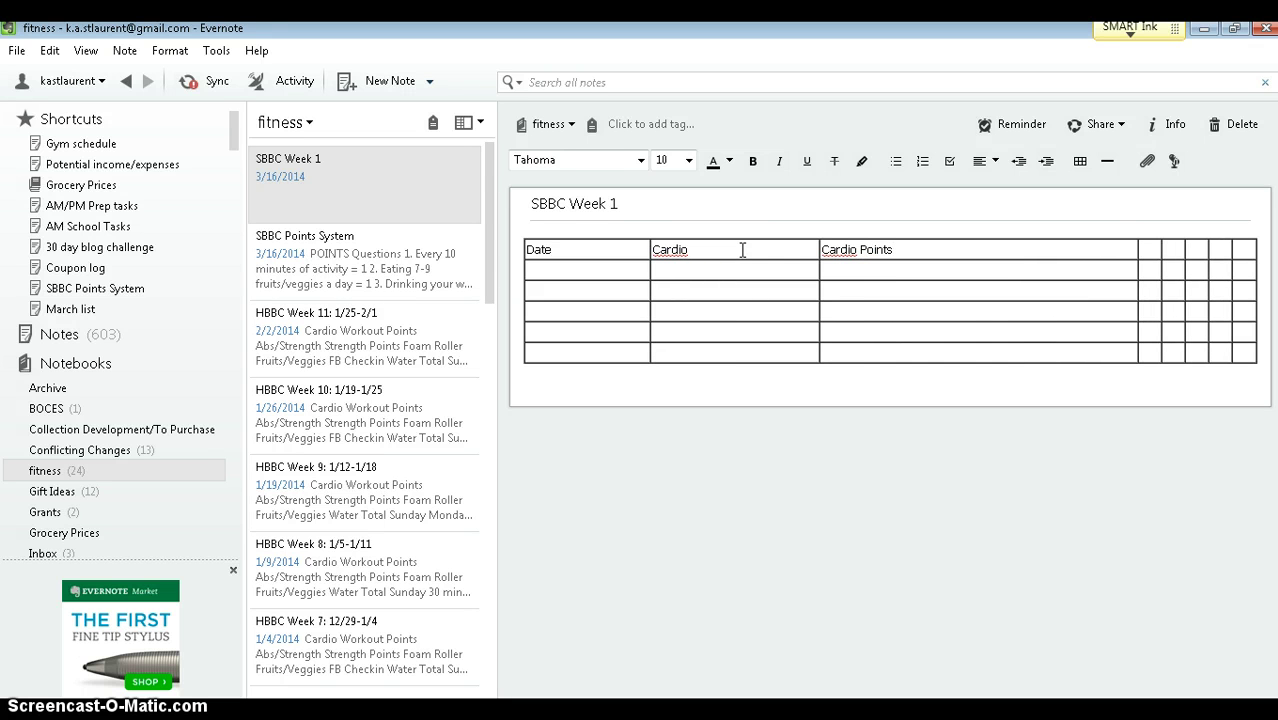
key("Tab")
type("Stre")
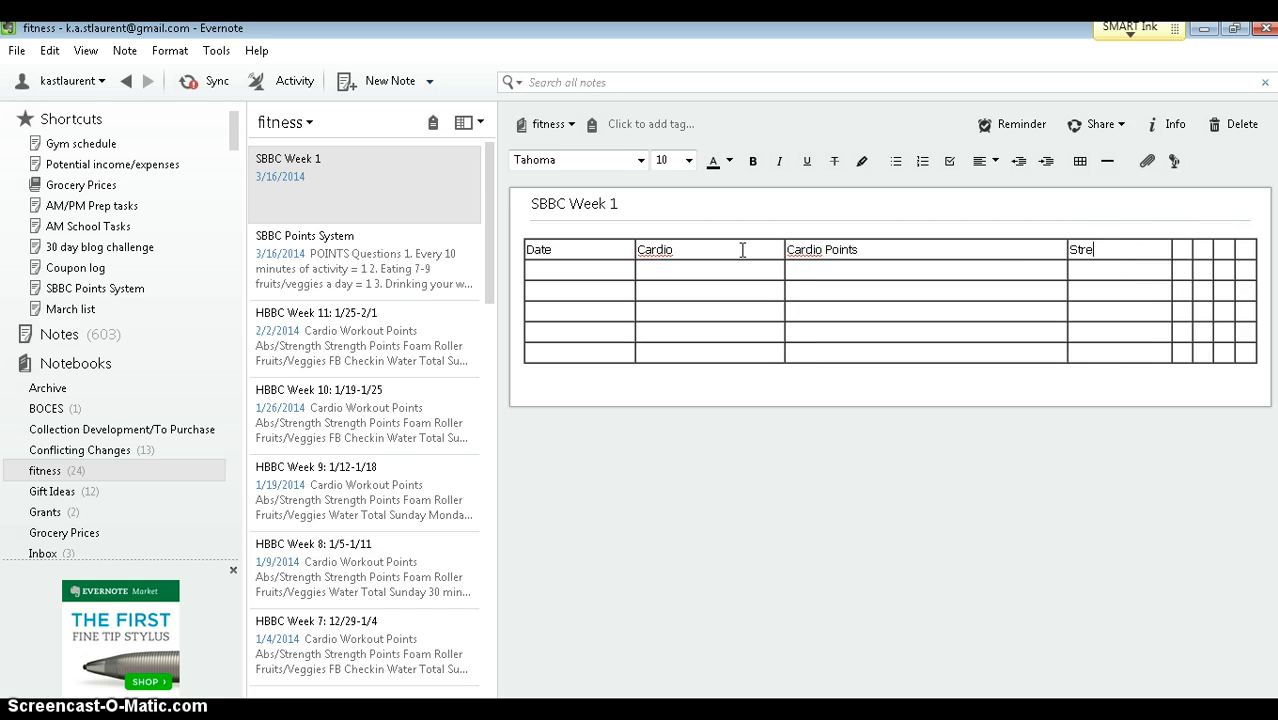
type("ngth/Abs")
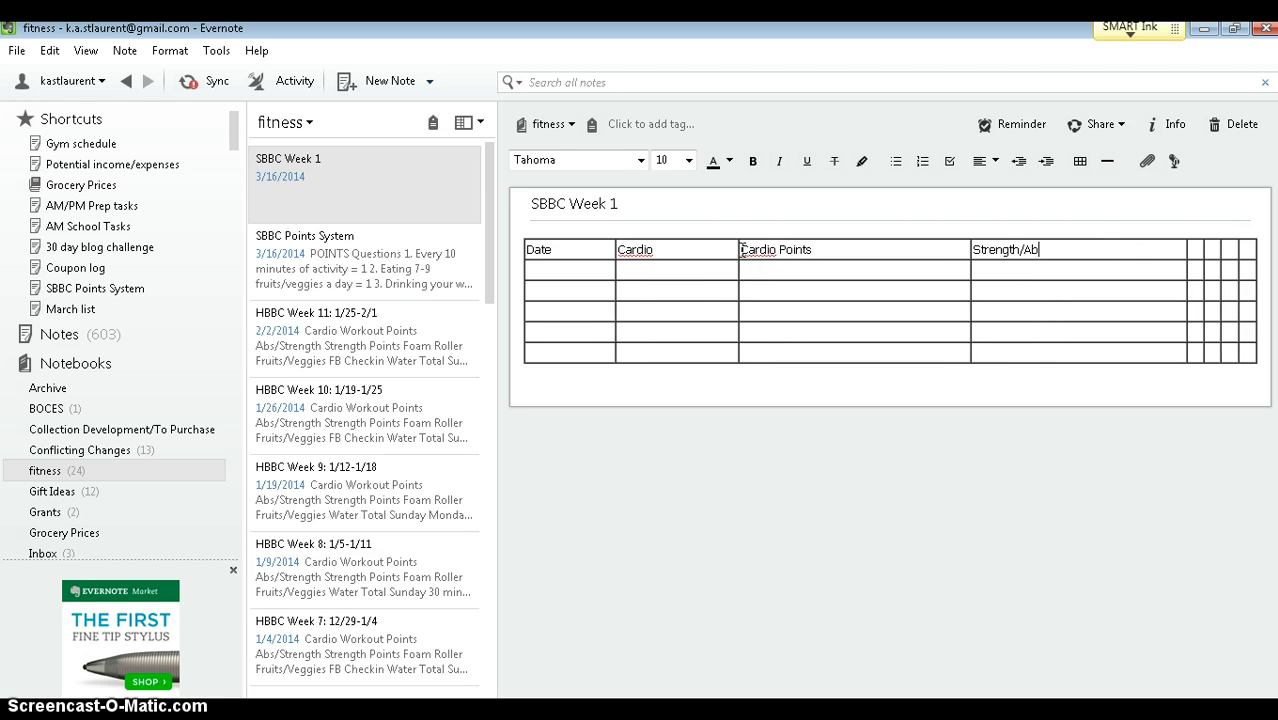
key("Tab")
Enter the remaining headers: Strength Points, Foam Roller/stretching, Freggies and Water.
type("STr")
key("BackSpace")
key("BackSpace")
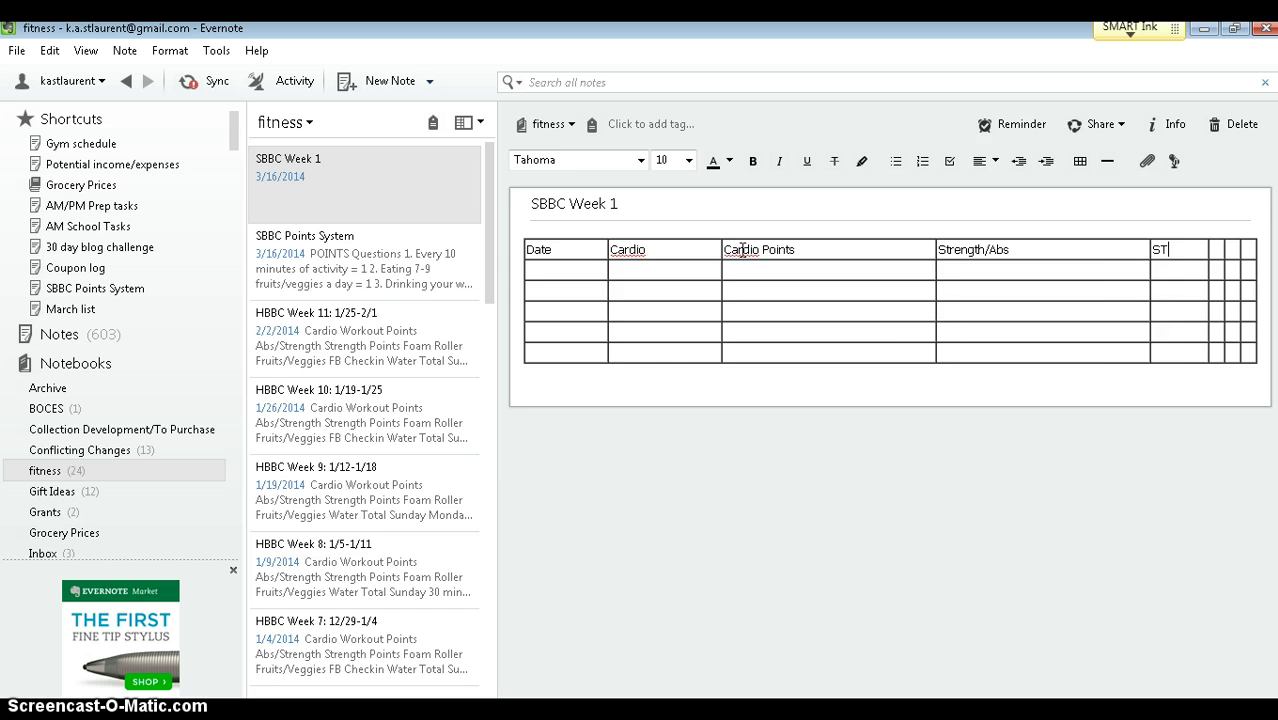
type("trength ")
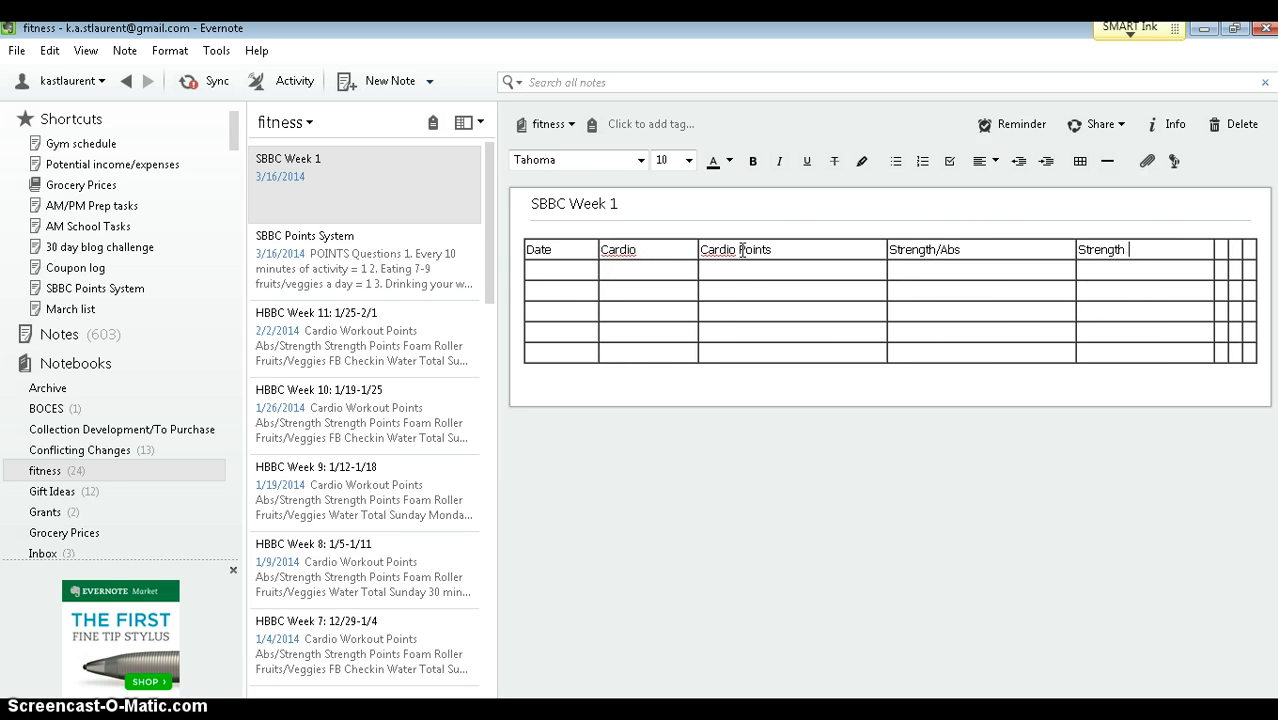
type("Points")
key("Tab")
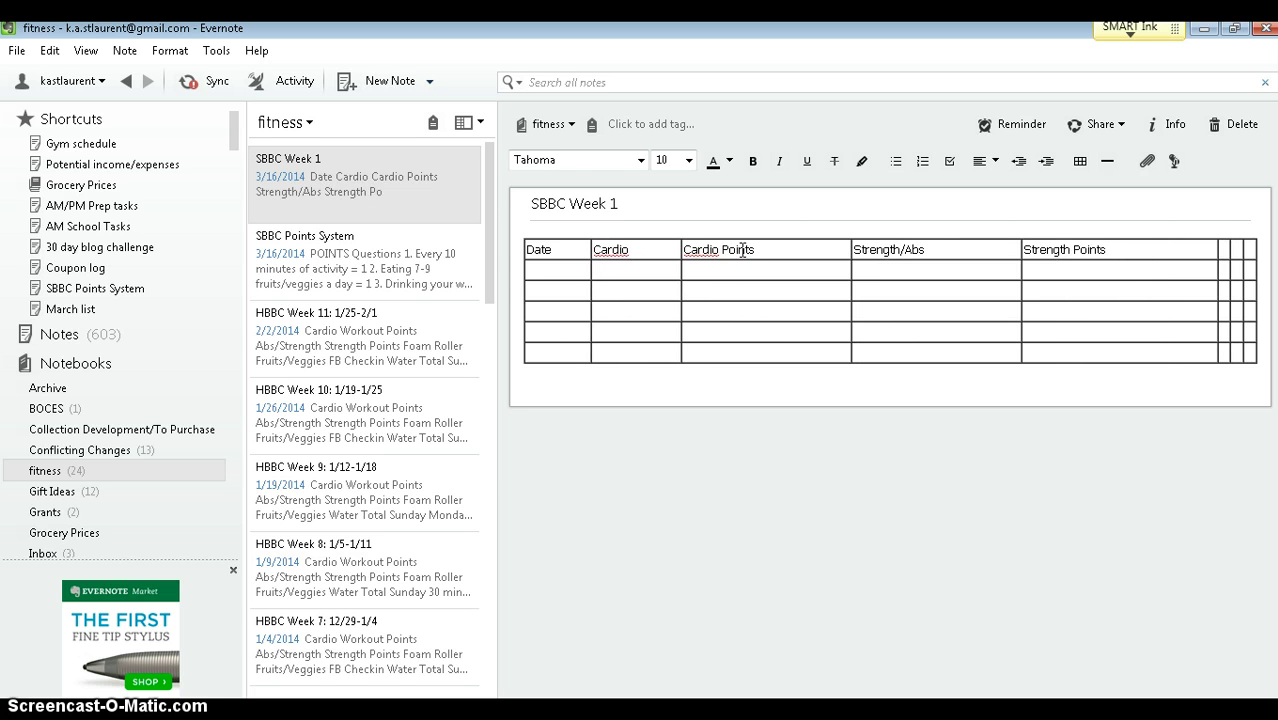
type("Foam R")
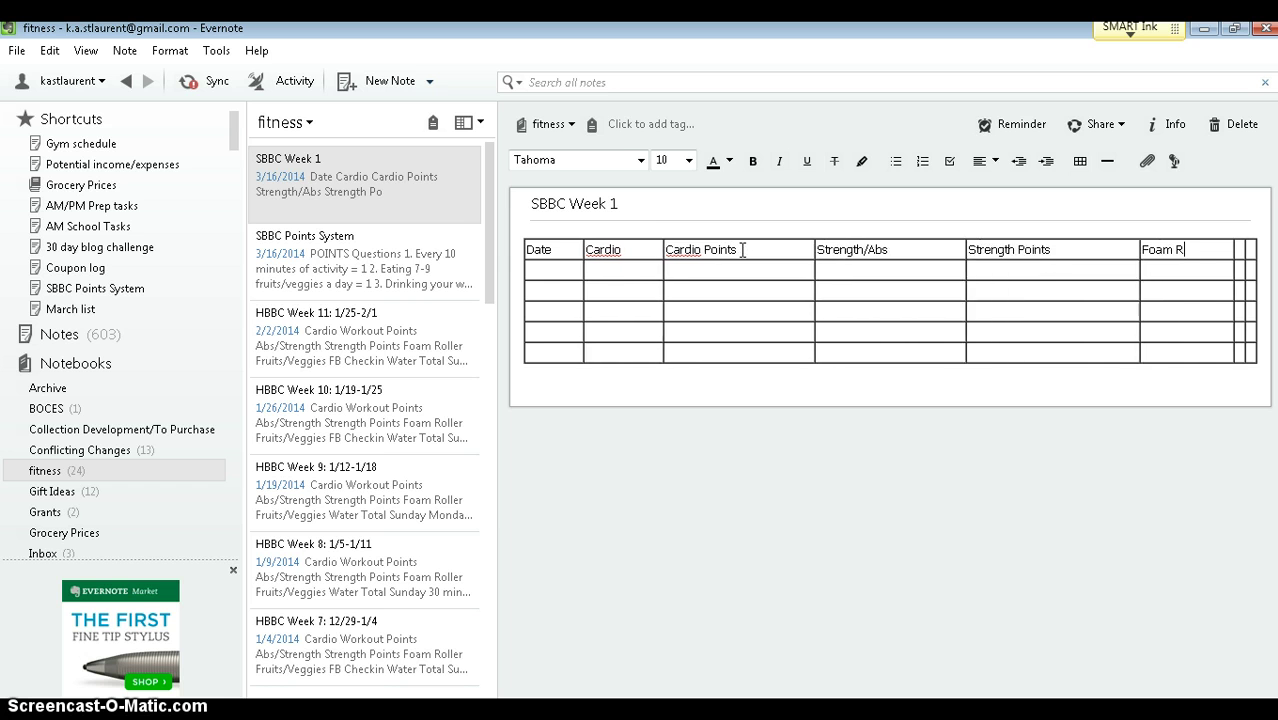
type("oller/stretching")
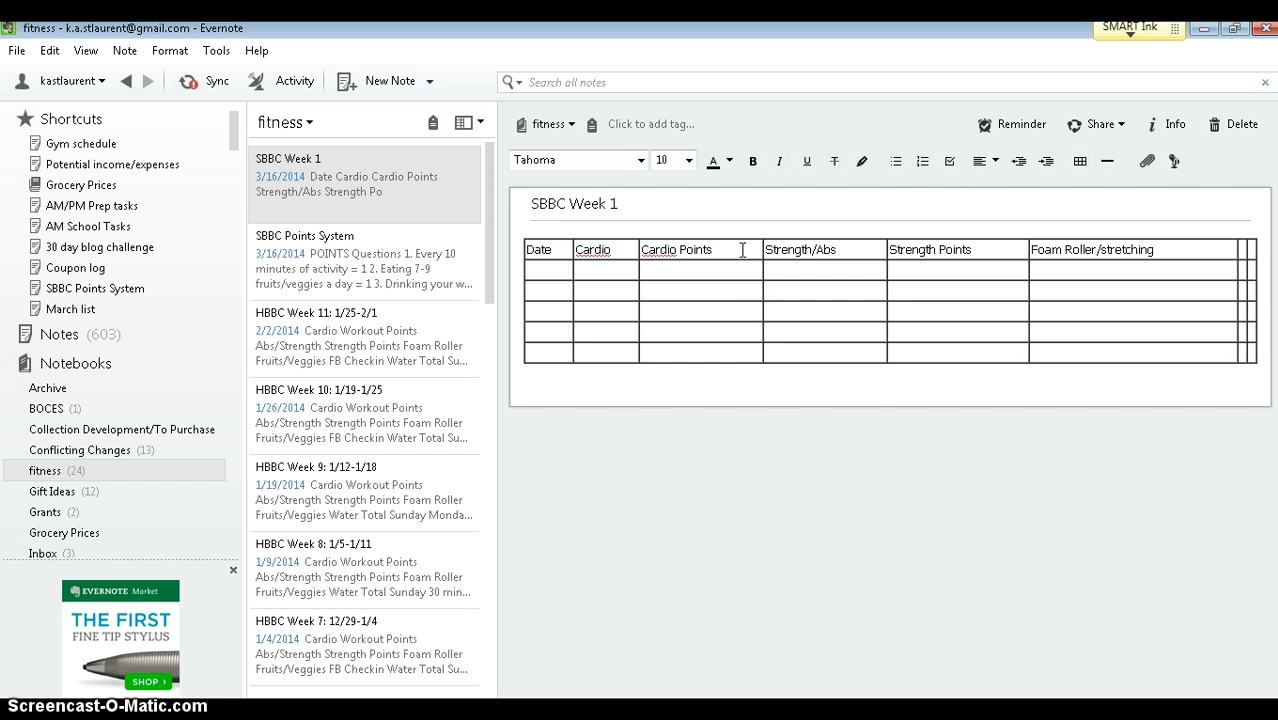
key("Tab")
type("Freg")
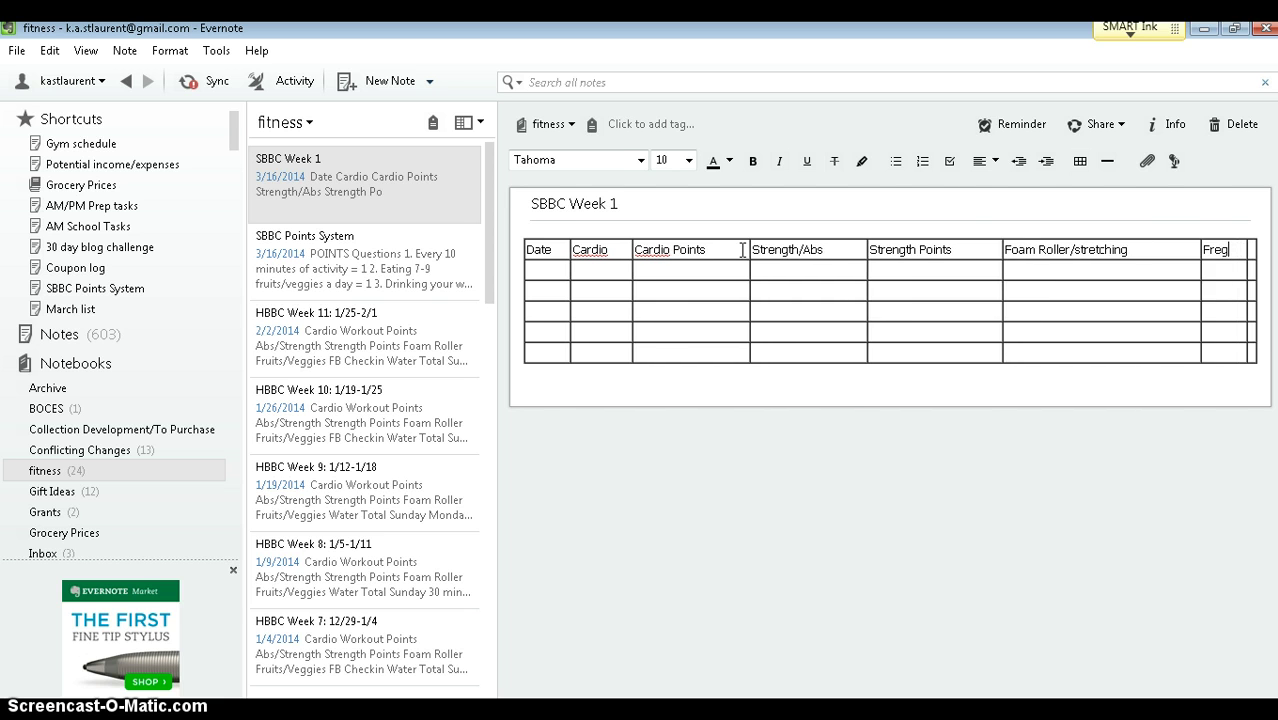
type("gies Water")
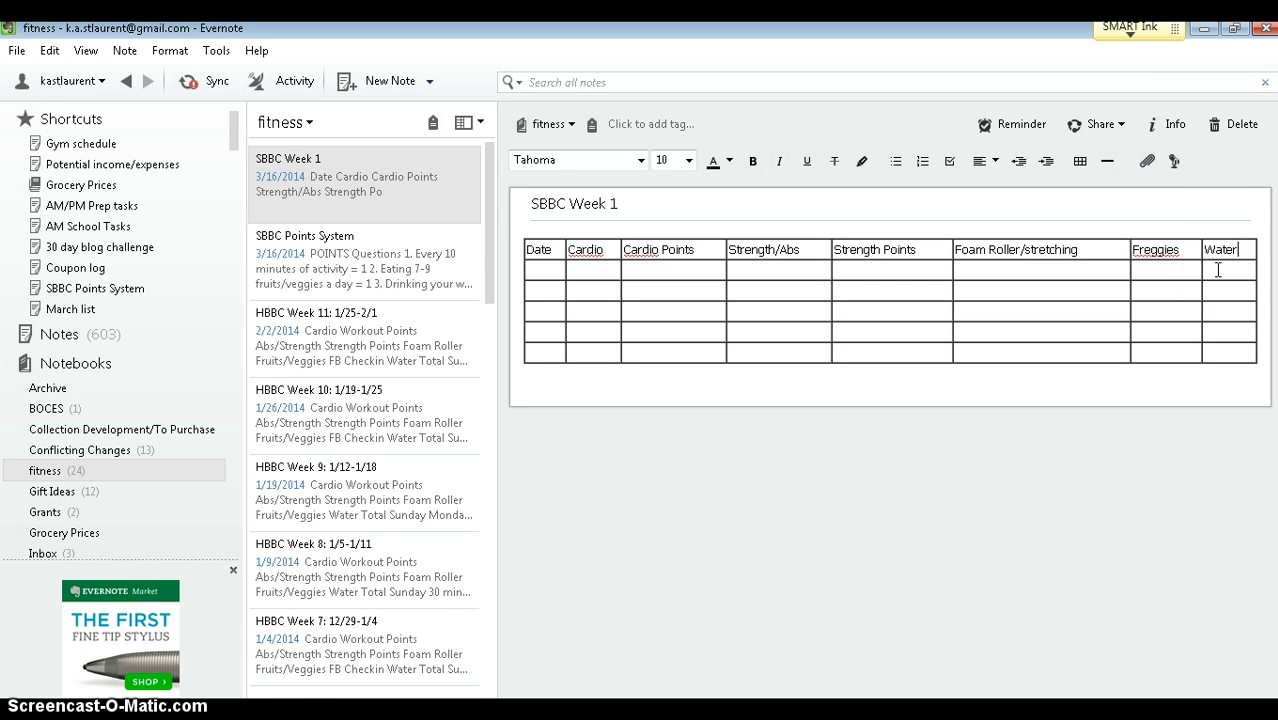
Insert a column to the right of Water and head it 'Points Total'.
right_click(1218, 270)
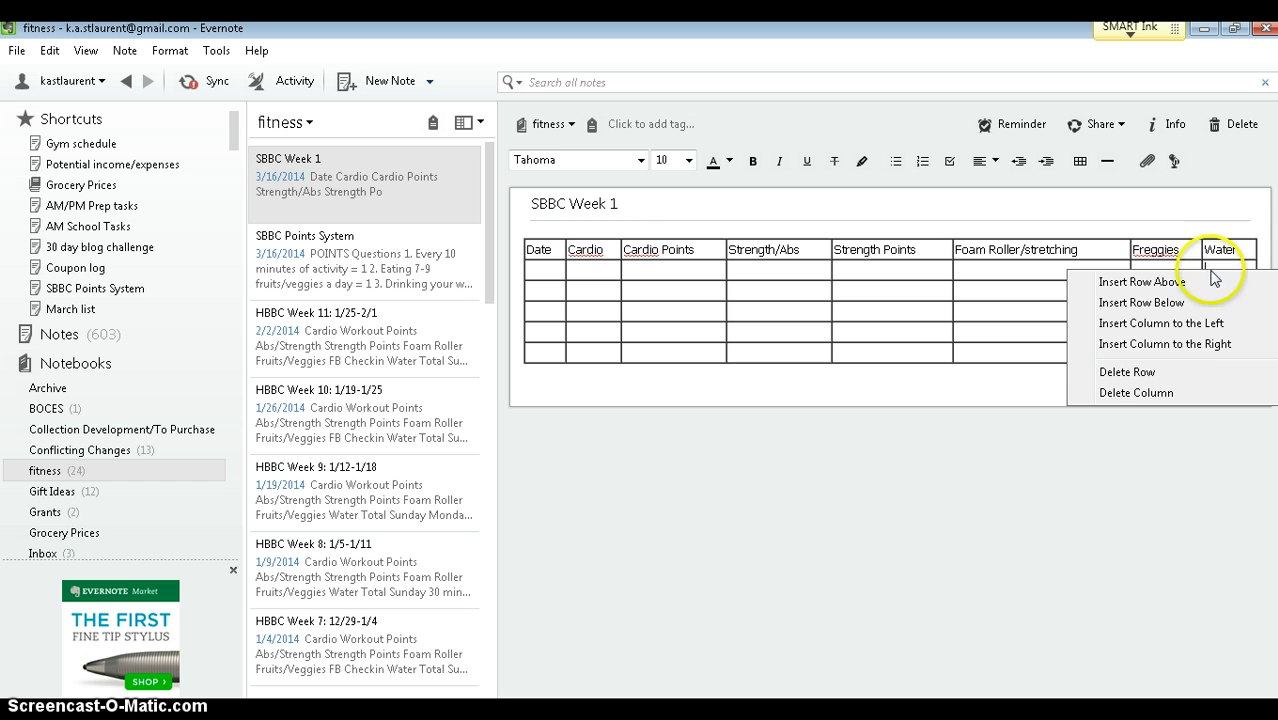
left_click(1190, 343)
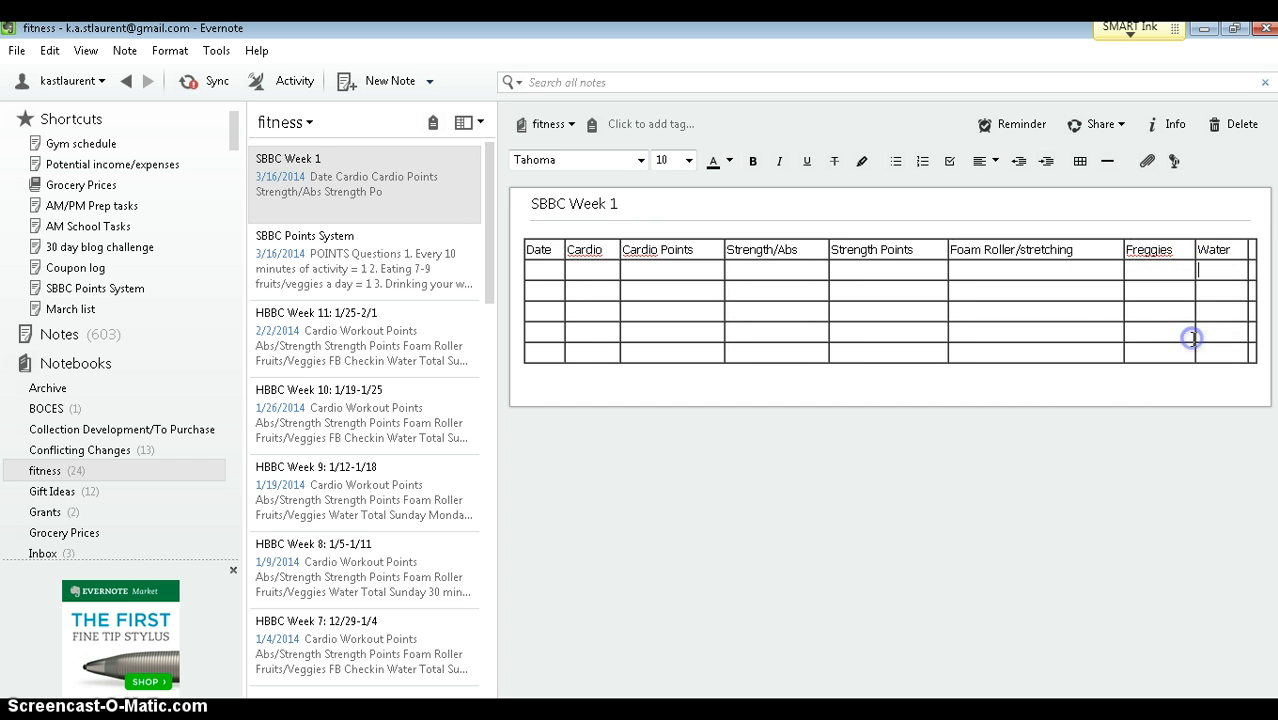
left_click(1238, 256)
type("Poin")
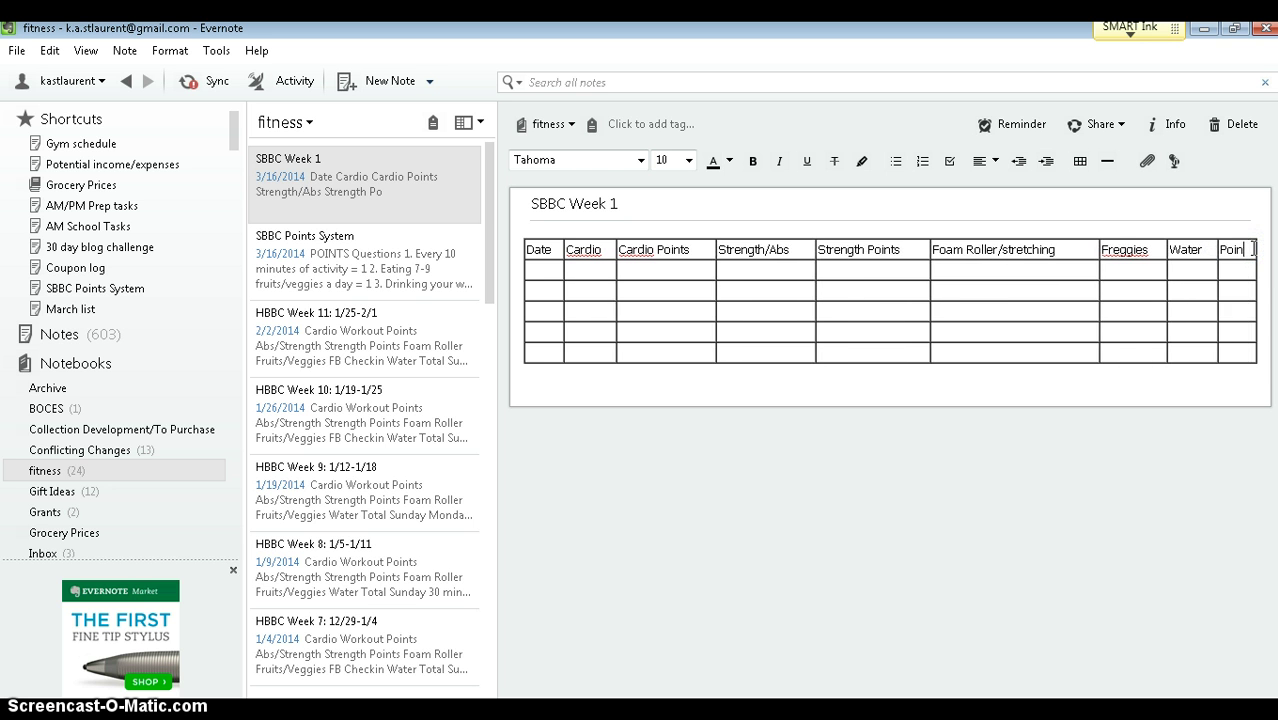
type("ts Total")
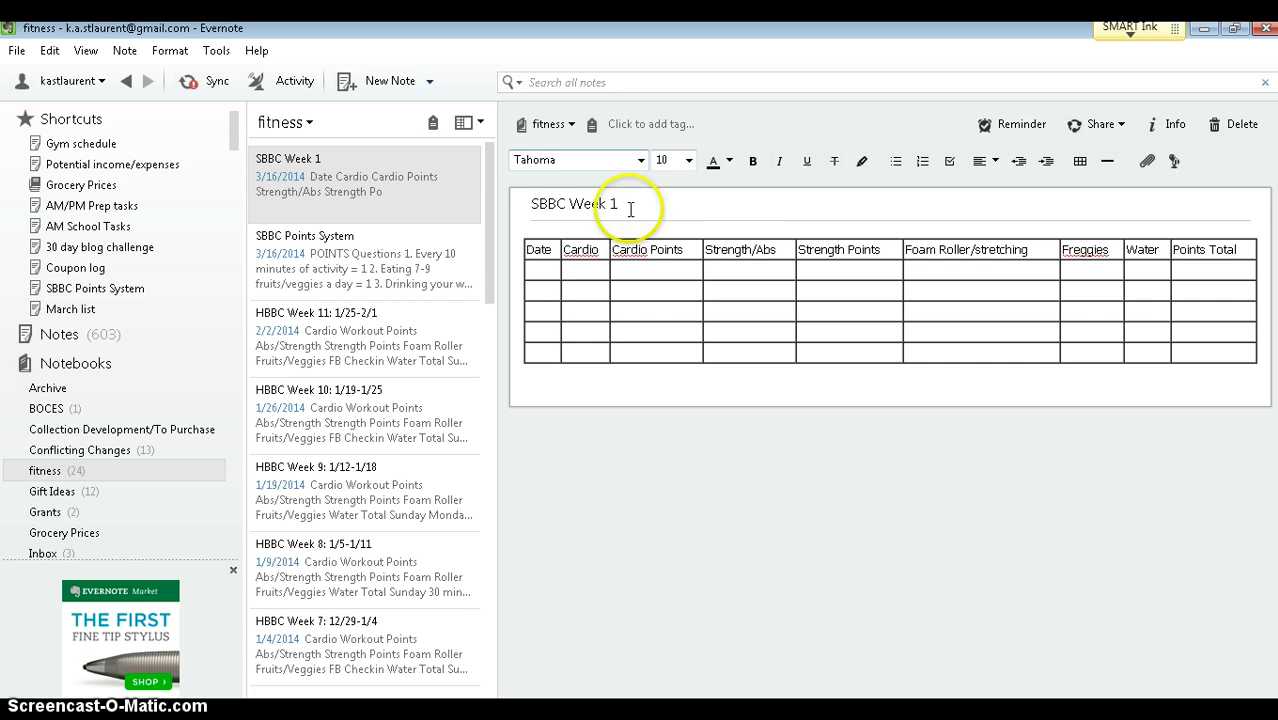
left_click(545, 275)
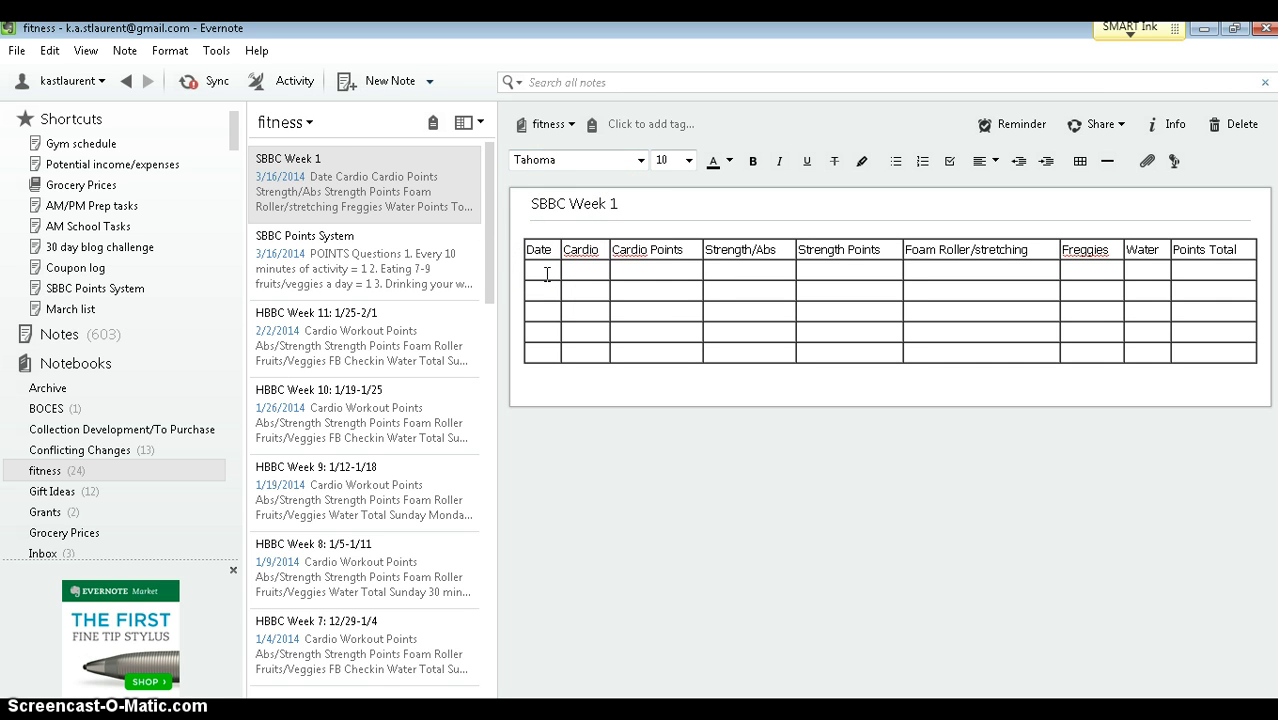
Fill the Date column with Sunday, Monday, Tuesday, Wednesday and Thursday.
type("Sunday")
left_click(548, 289)
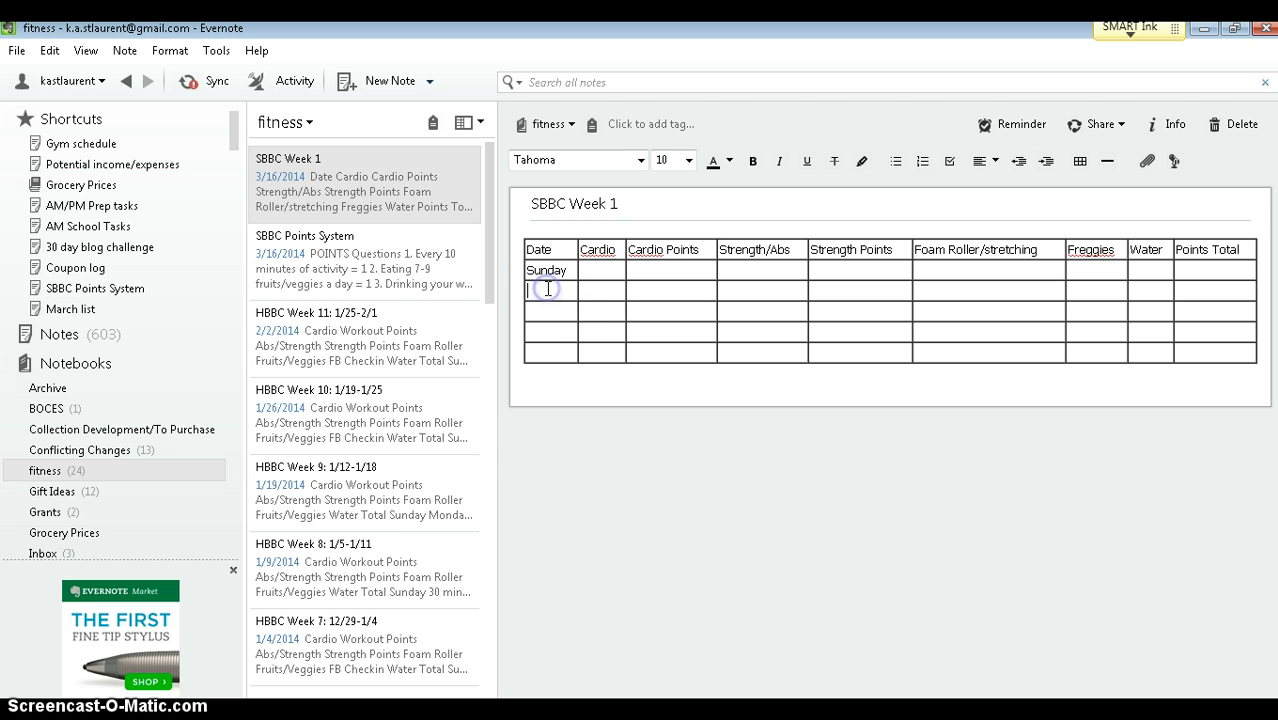
type("Monday")
left_click(548, 310)
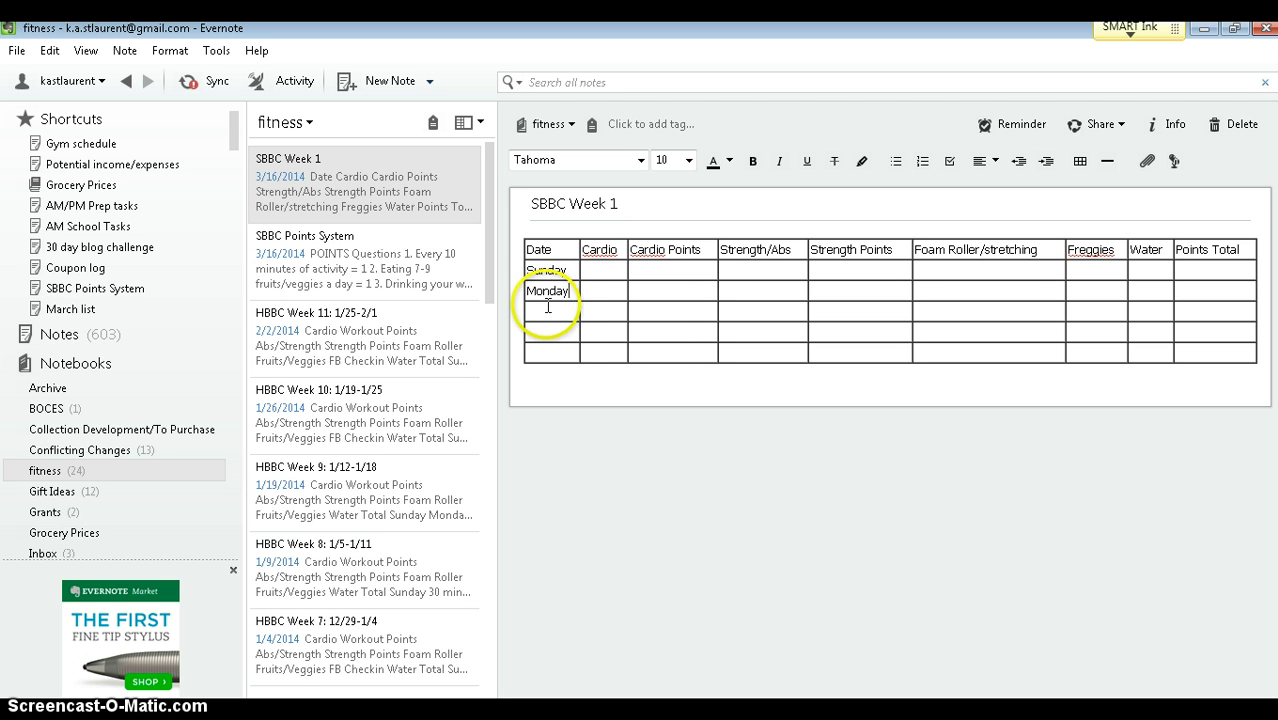
type("Tuesday")
left_click(550, 330)
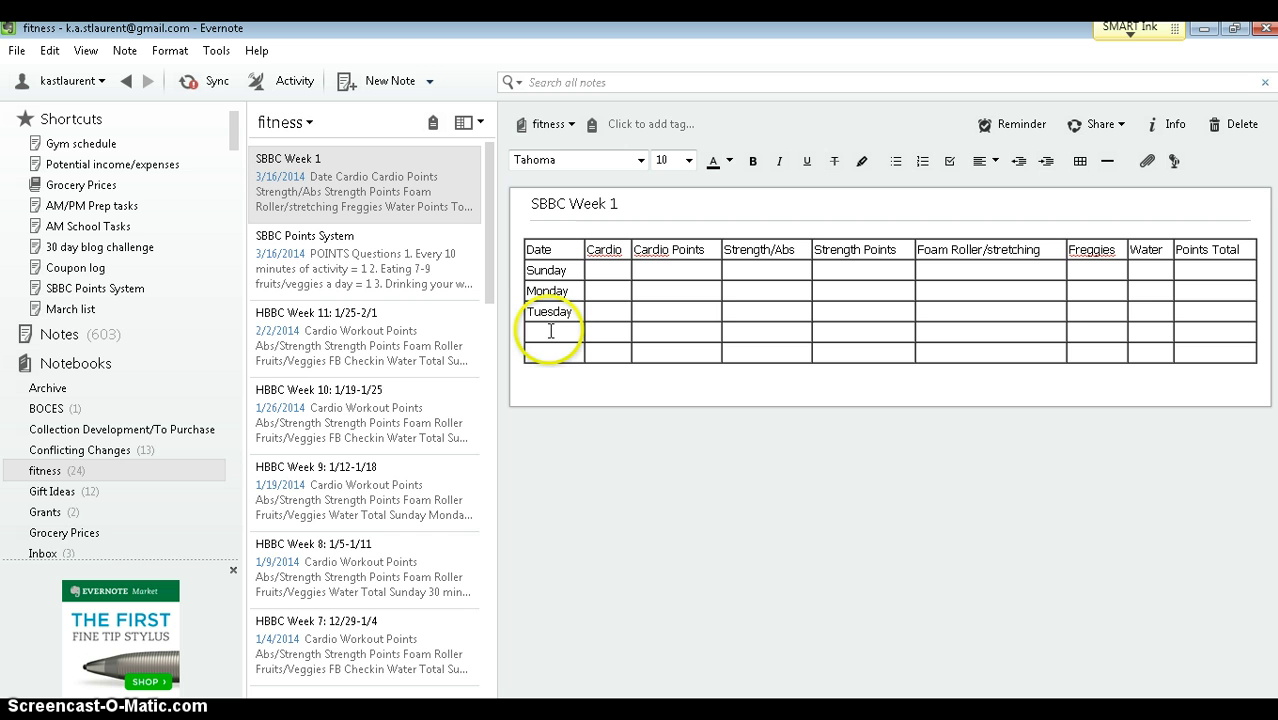
type("Wednesday")
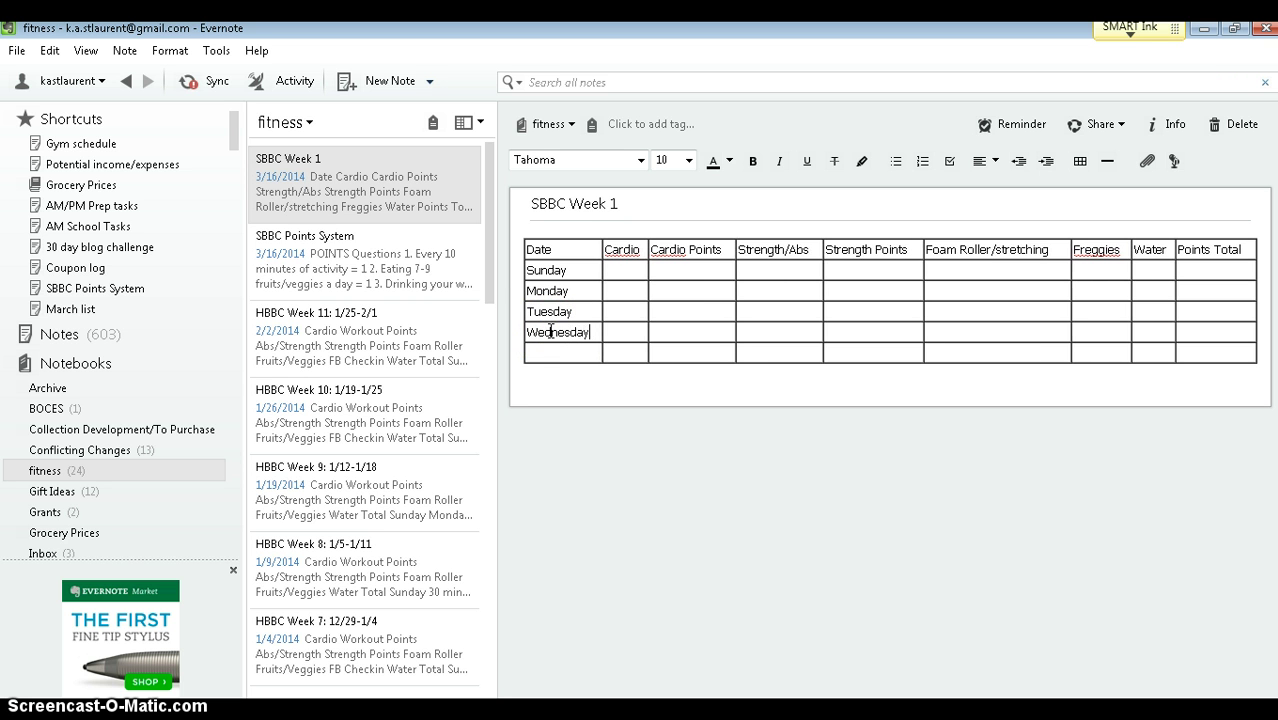
left_click(550, 352)
type("Thursday")
Add two rows below Thursday and label them Friday and Saturday.
left_click(629, 355)
right_click(629, 355)
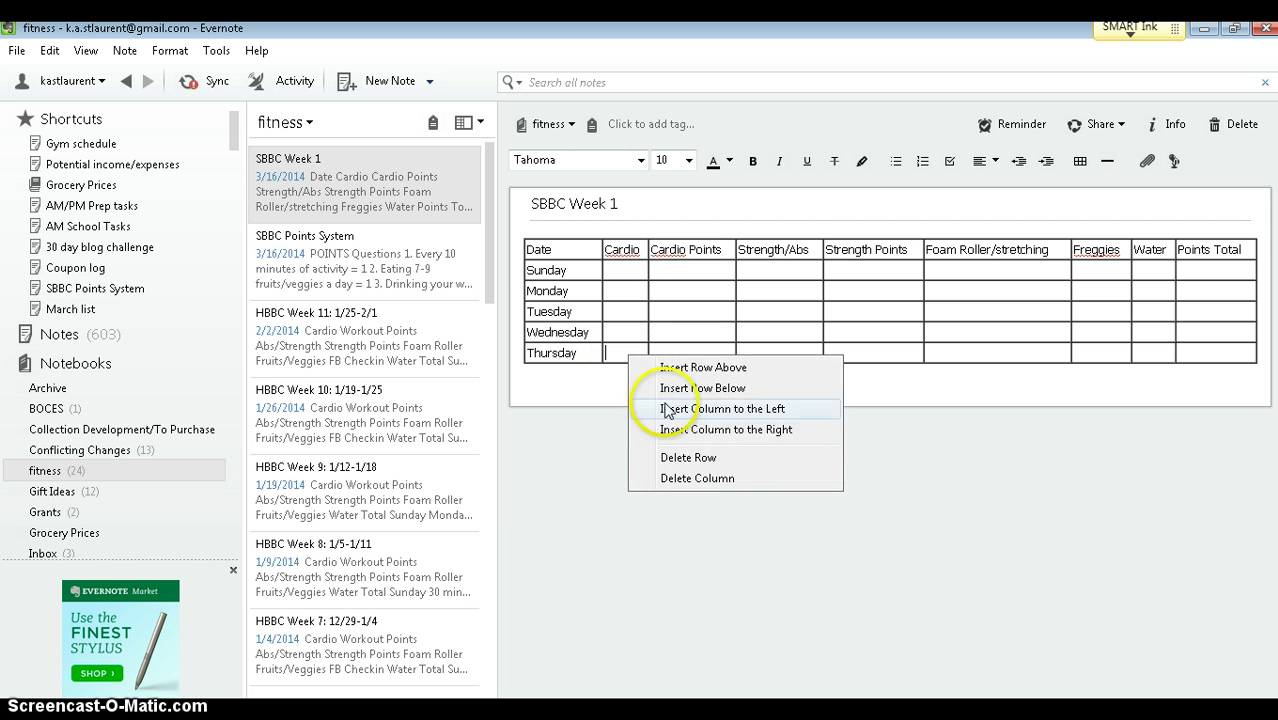
left_click(714, 390)
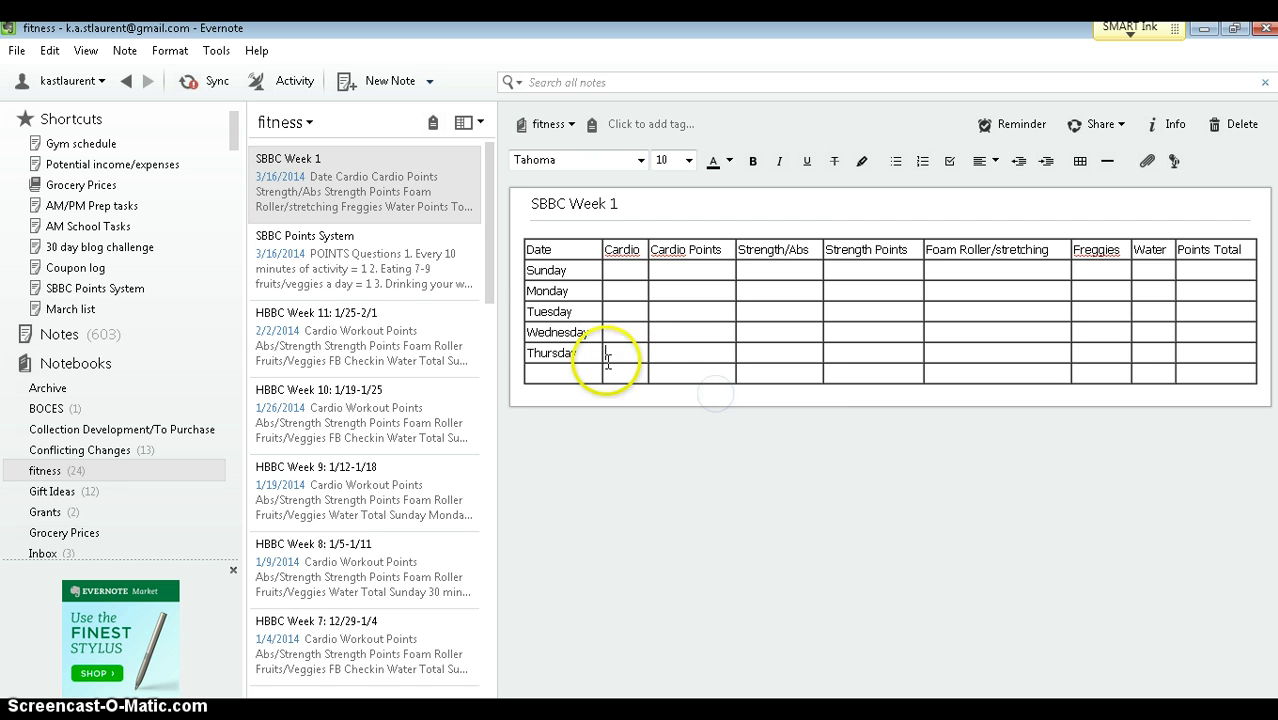
right_click(607, 372)
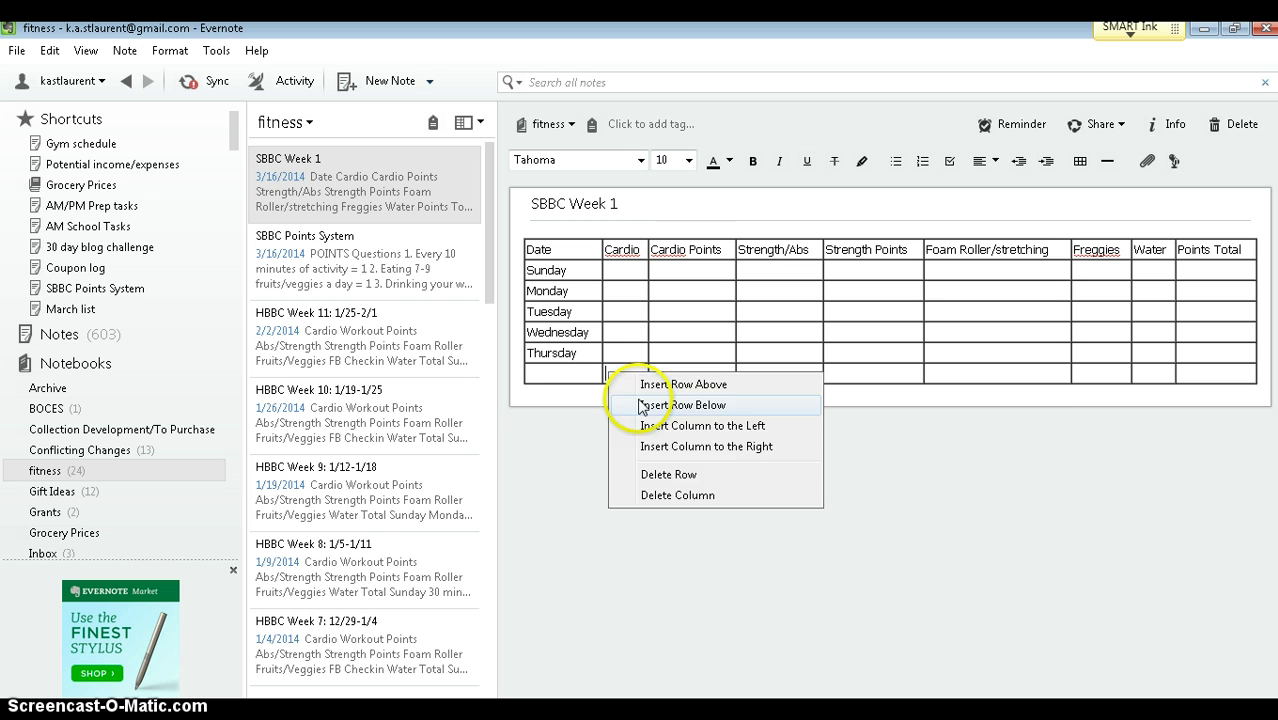
left_click(636, 402)
left_click(577, 373)
type("Friday")
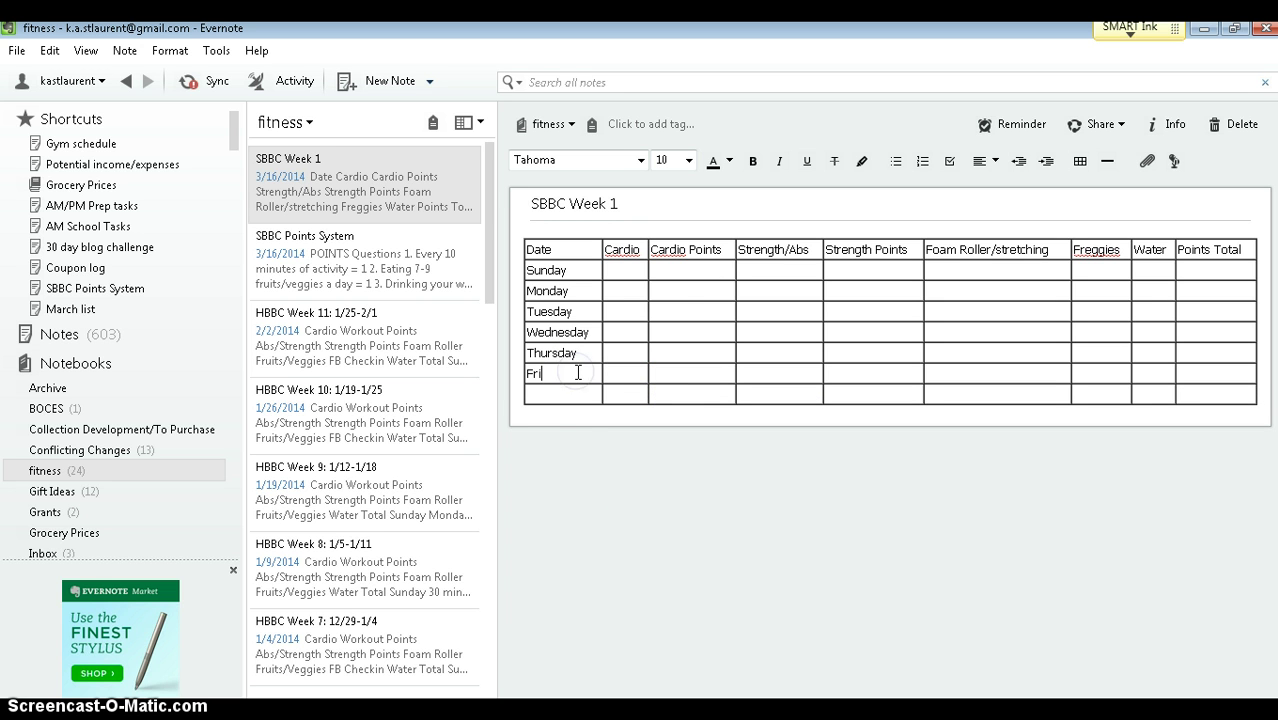
left_click(575, 390)
type("Saturday")
Add a final row below Saturday with 'Total points' in its Water cell.
right_click(581, 395)
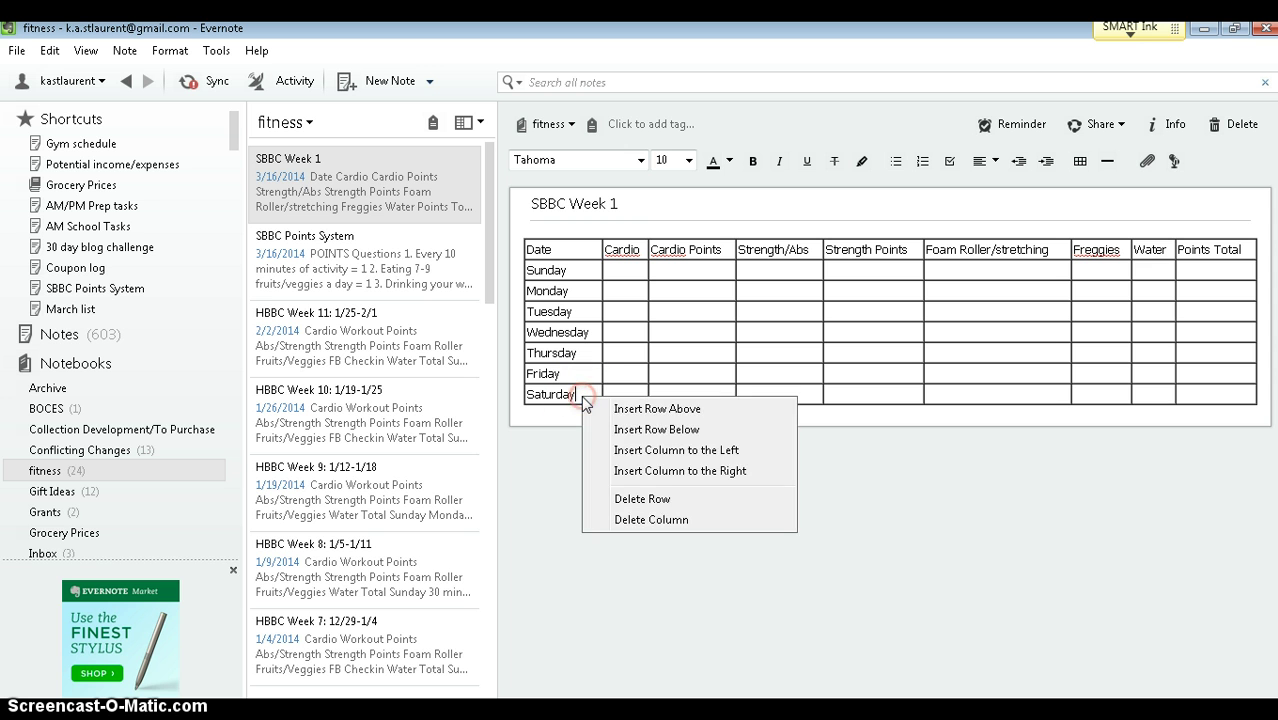
left_click(660, 429)
left_click(1141, 414)
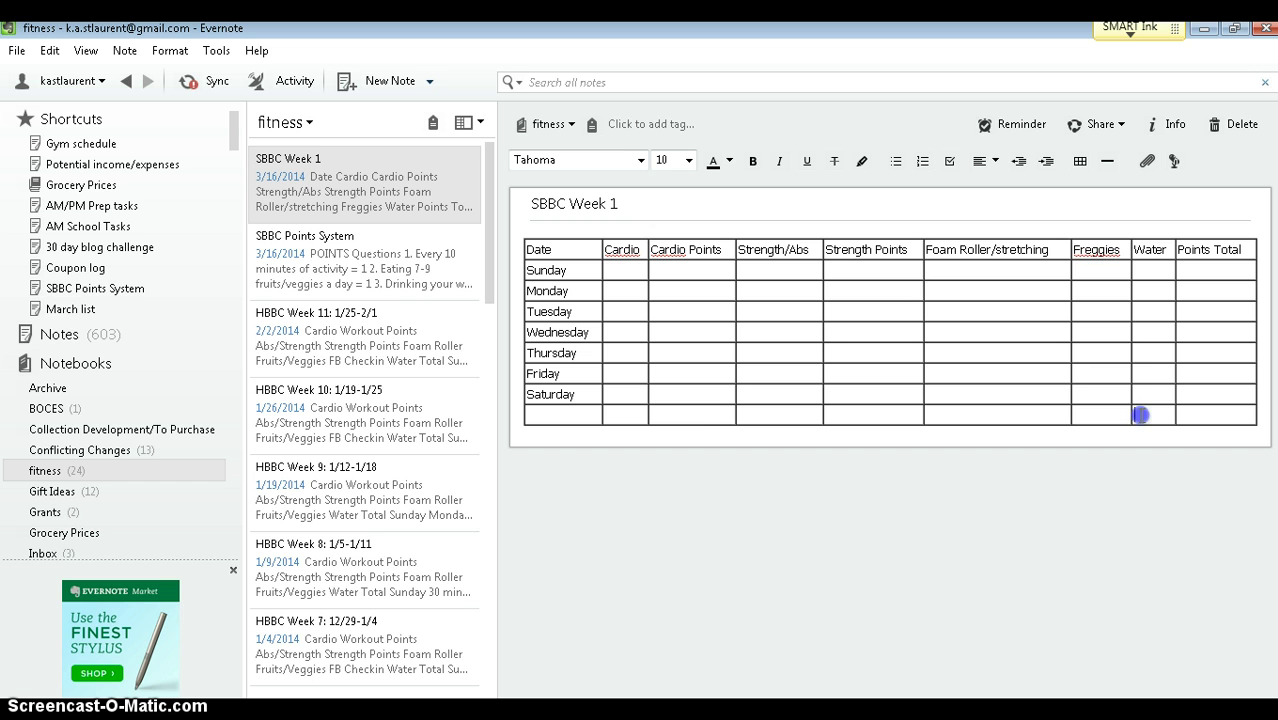
type("Total points")
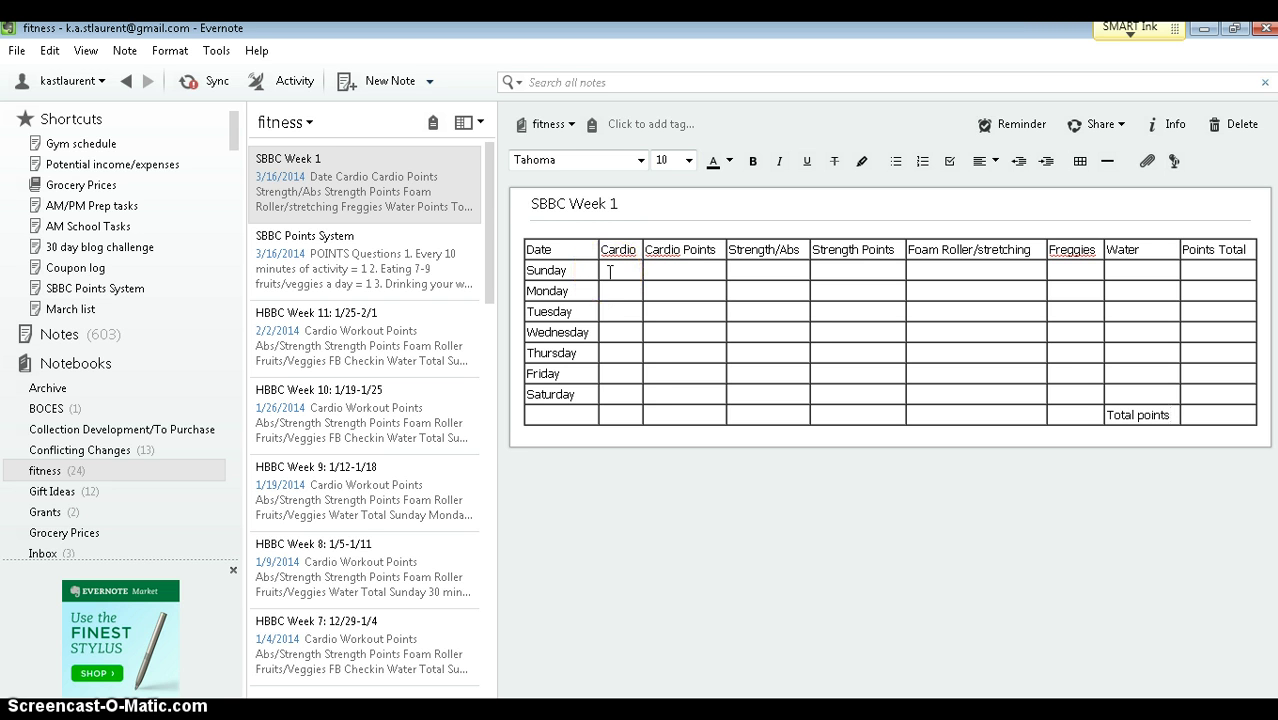
Enter '4 mile run' in Sunday's Cardio cell, followed by '20 minutes' of foam rolling.
left_click(609, 270)
type("4 mile run")
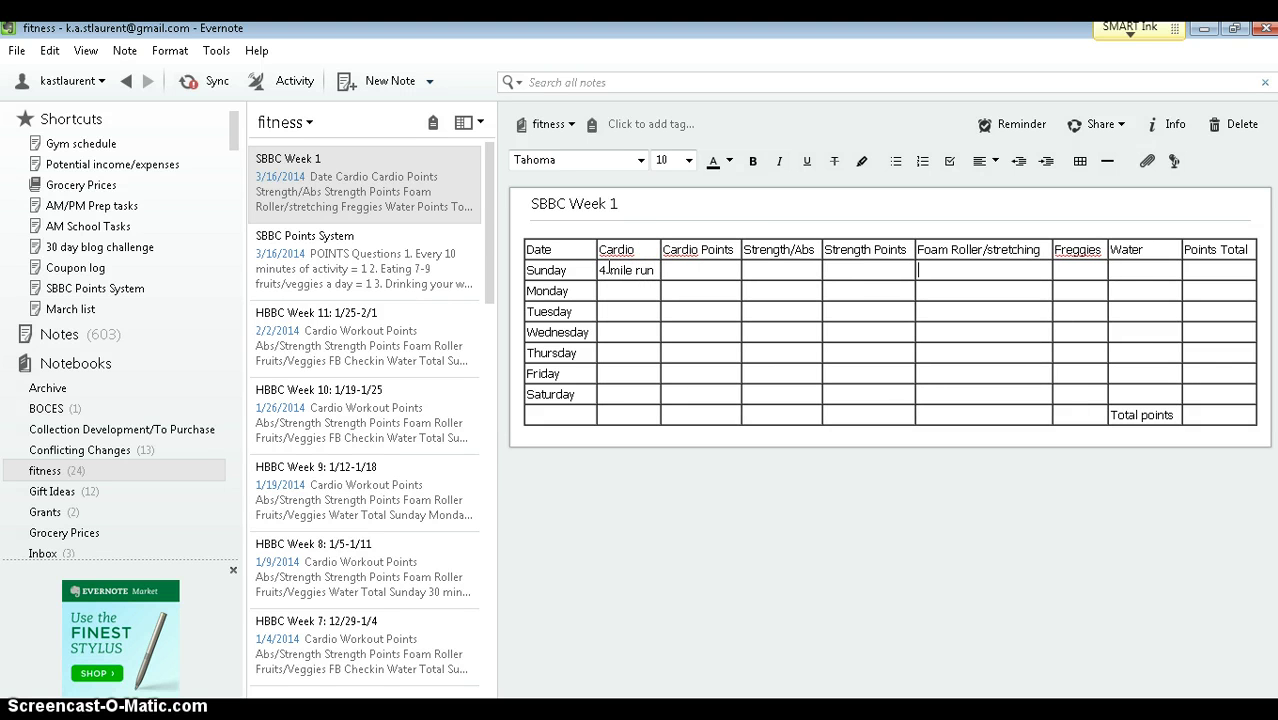
type("20 minutes")
Italicize Sunday's 4 mile run, 20 minutes, and Freggies and Water entries.
left_click_drag(656, 266, 598, 270)
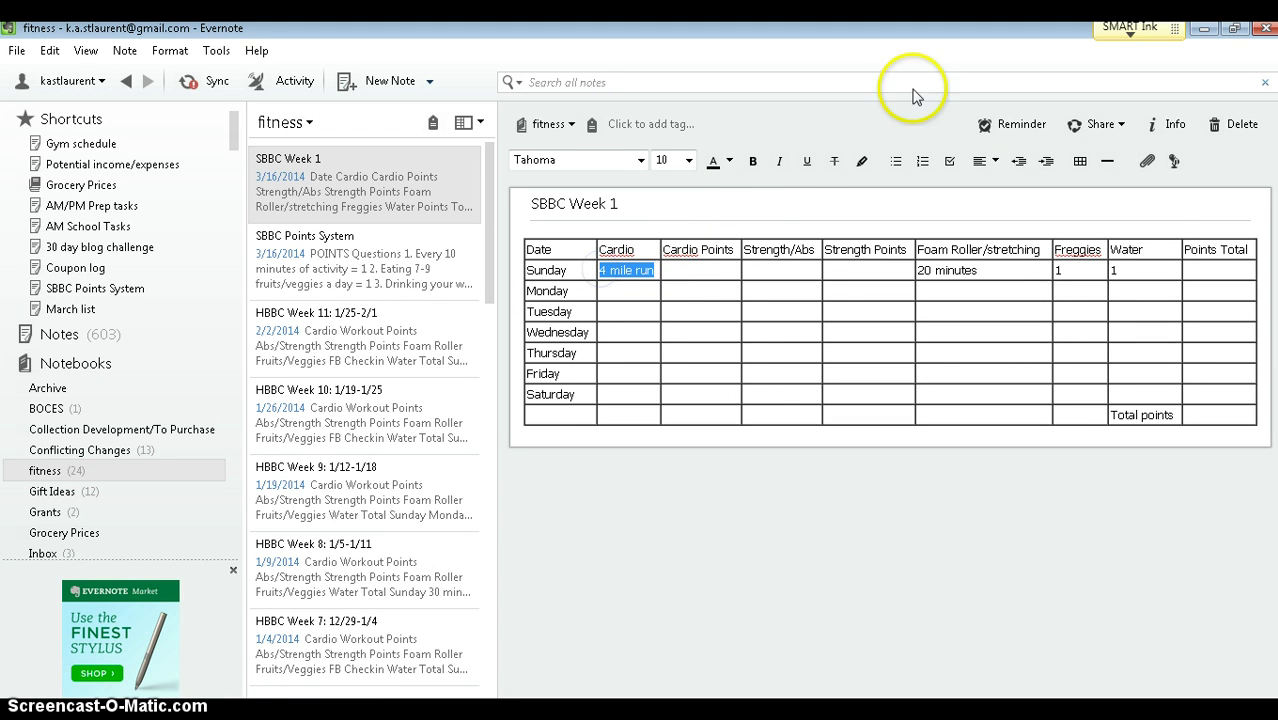
left_click(779, 161)
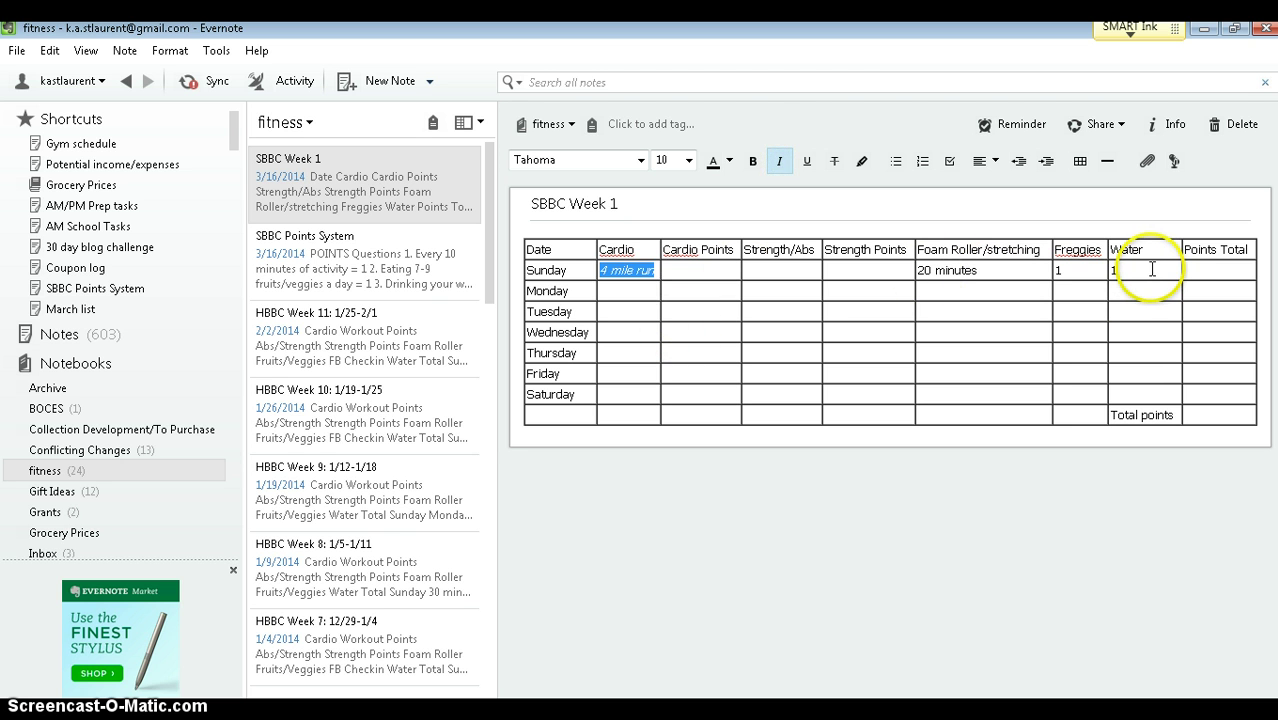
left_click_drag(1118, 270, 919, 271)
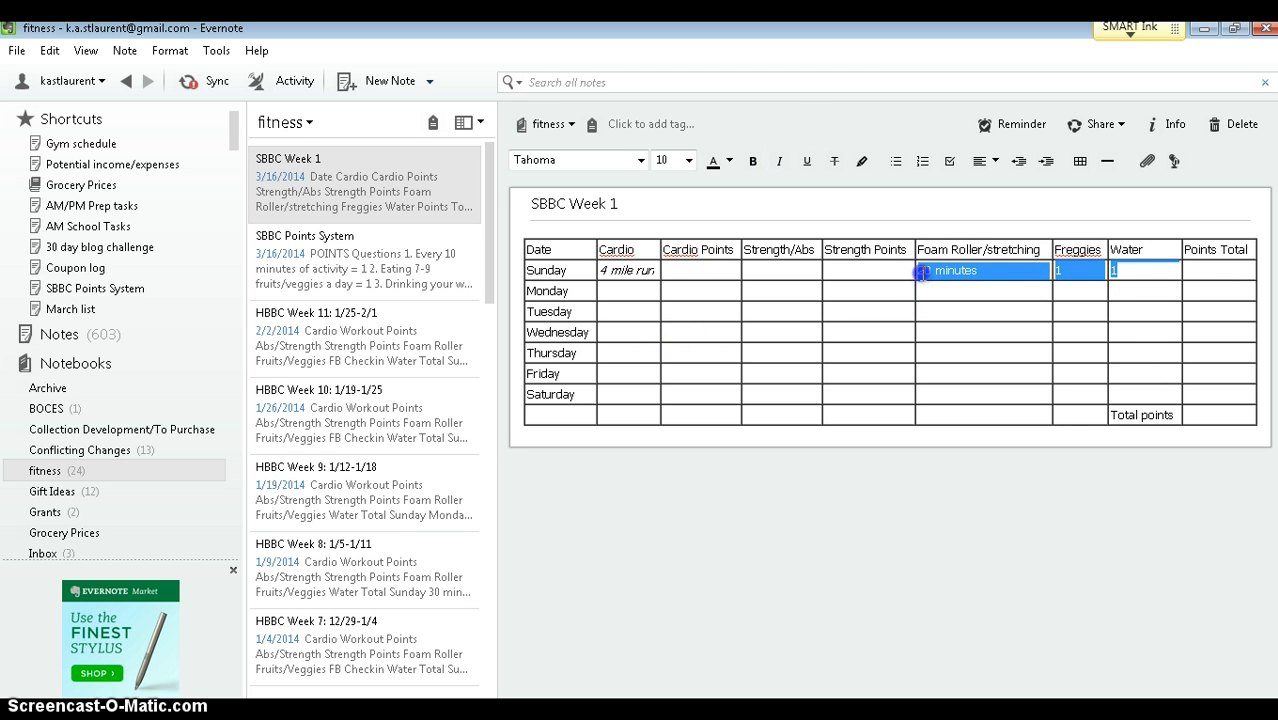
left_click(779, 163)
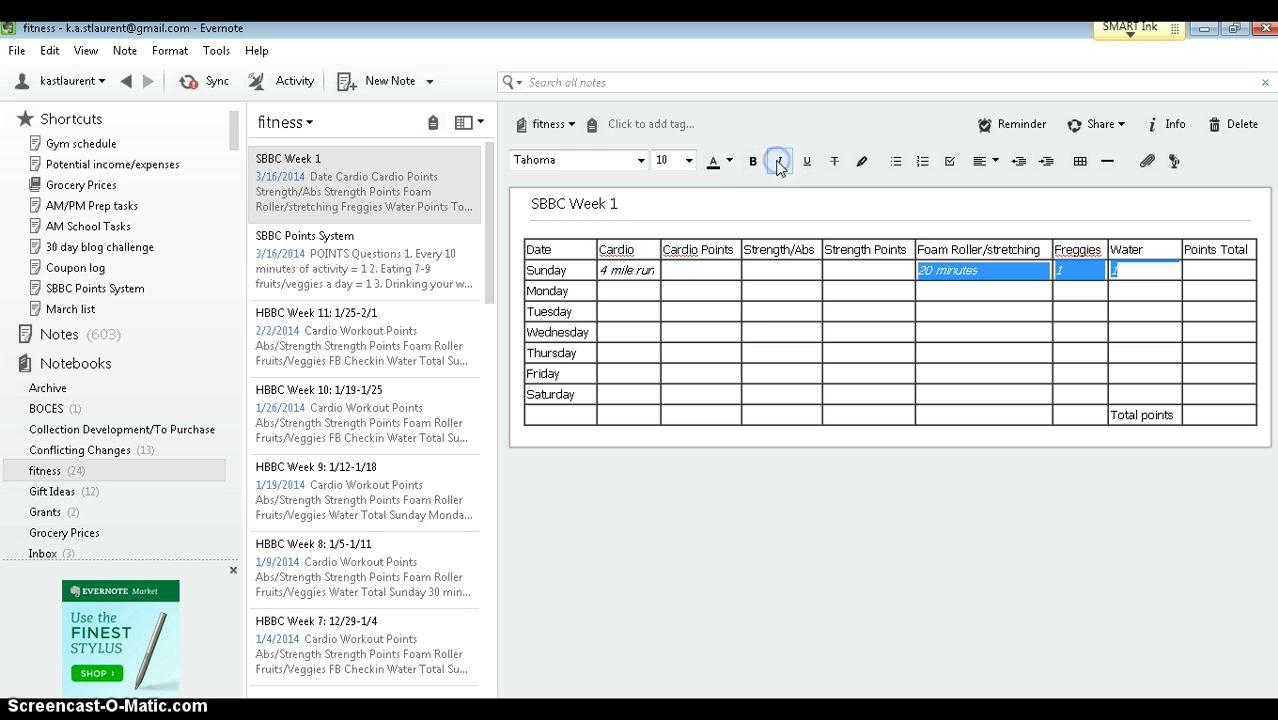
left_click(762, 288)
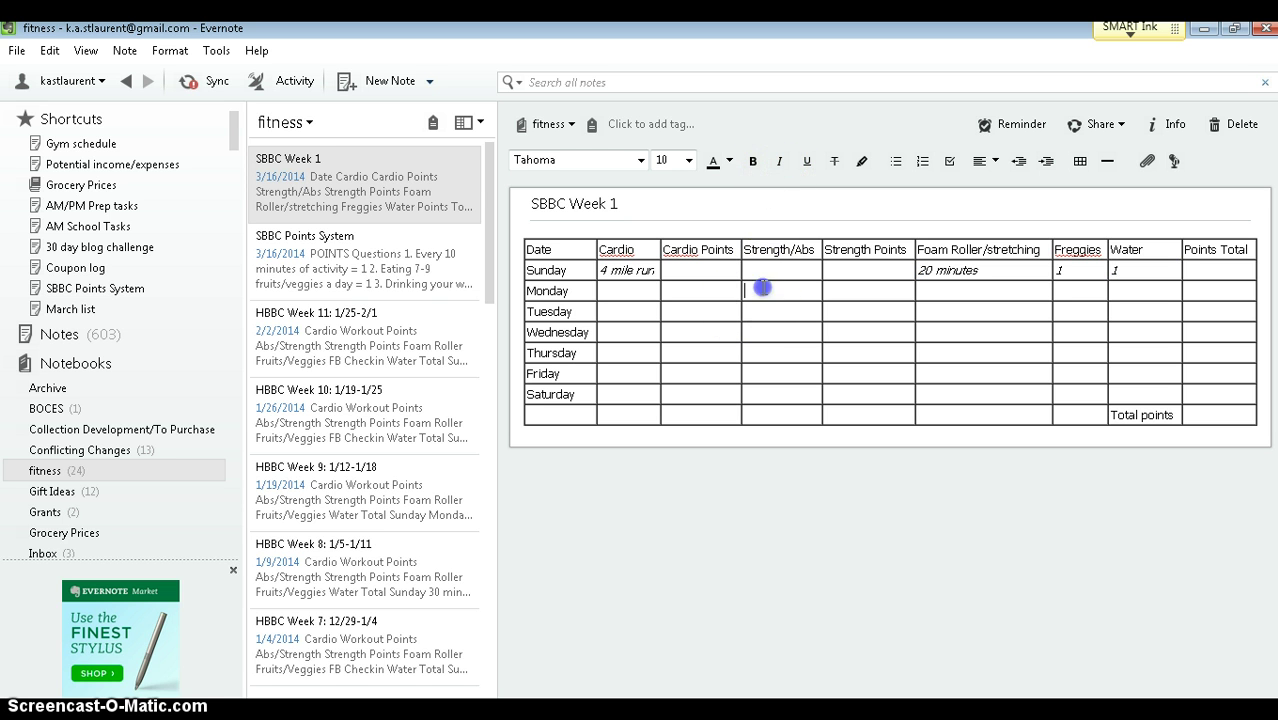
Copy the SBBC Week 1 note into the fitness notebook.
right_click(338, 185)
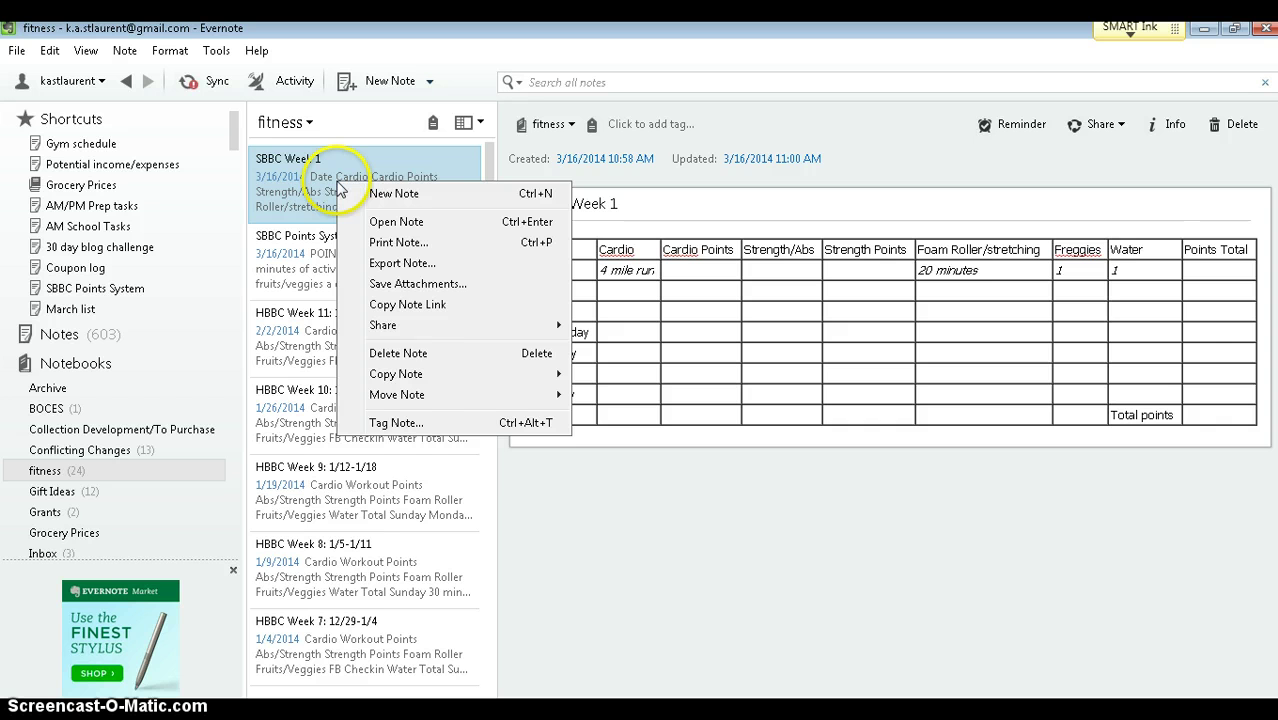
mouse_move(432, 378)
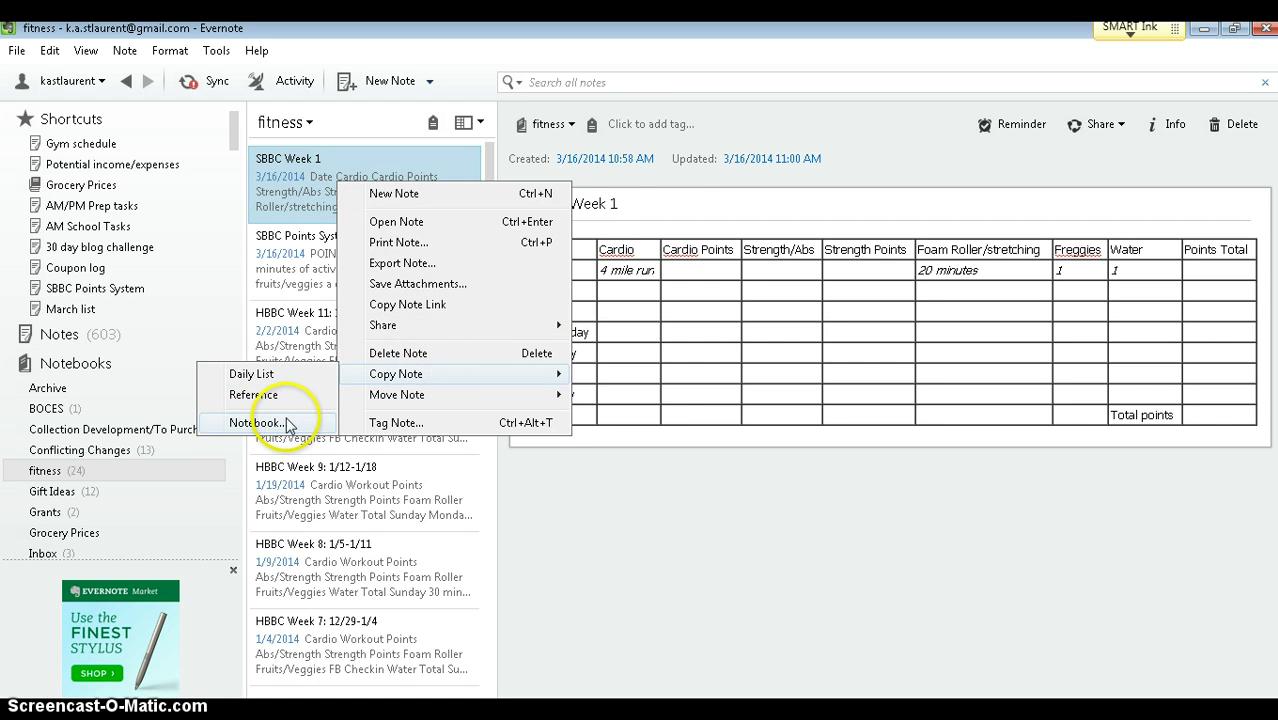
left_click(256, 423)
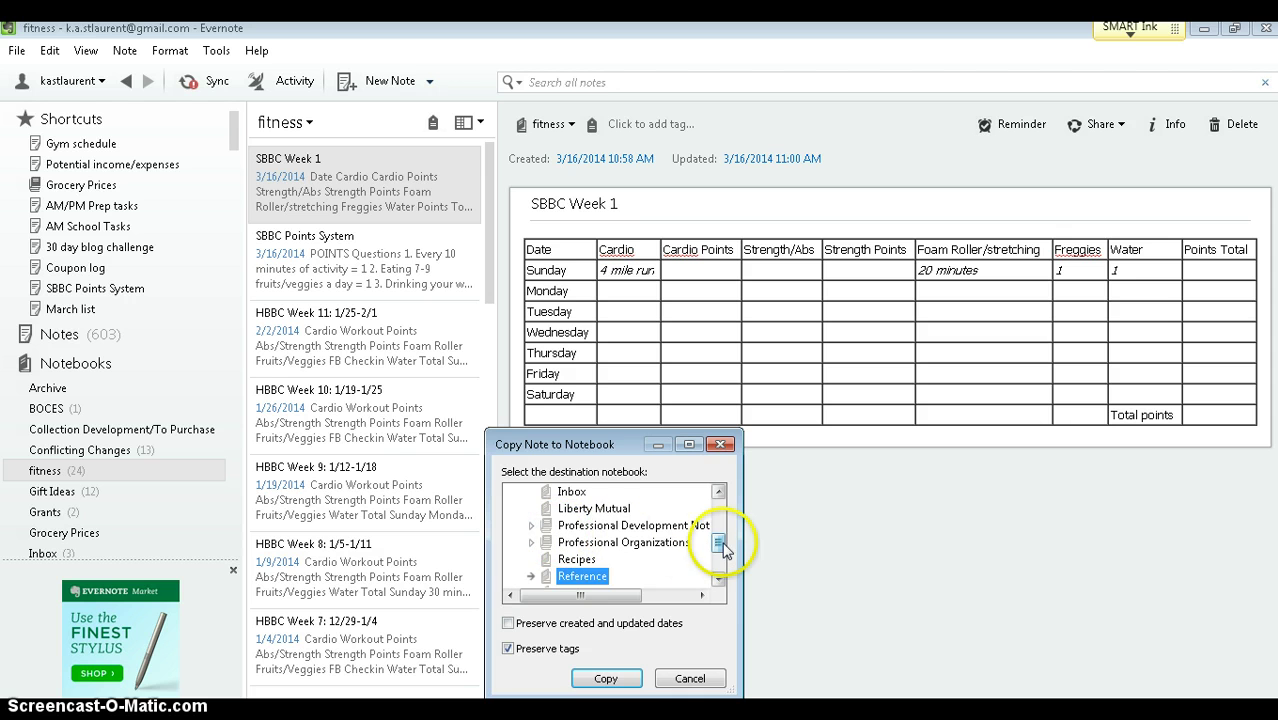
left_click_drag(724, 548, 723, 527)
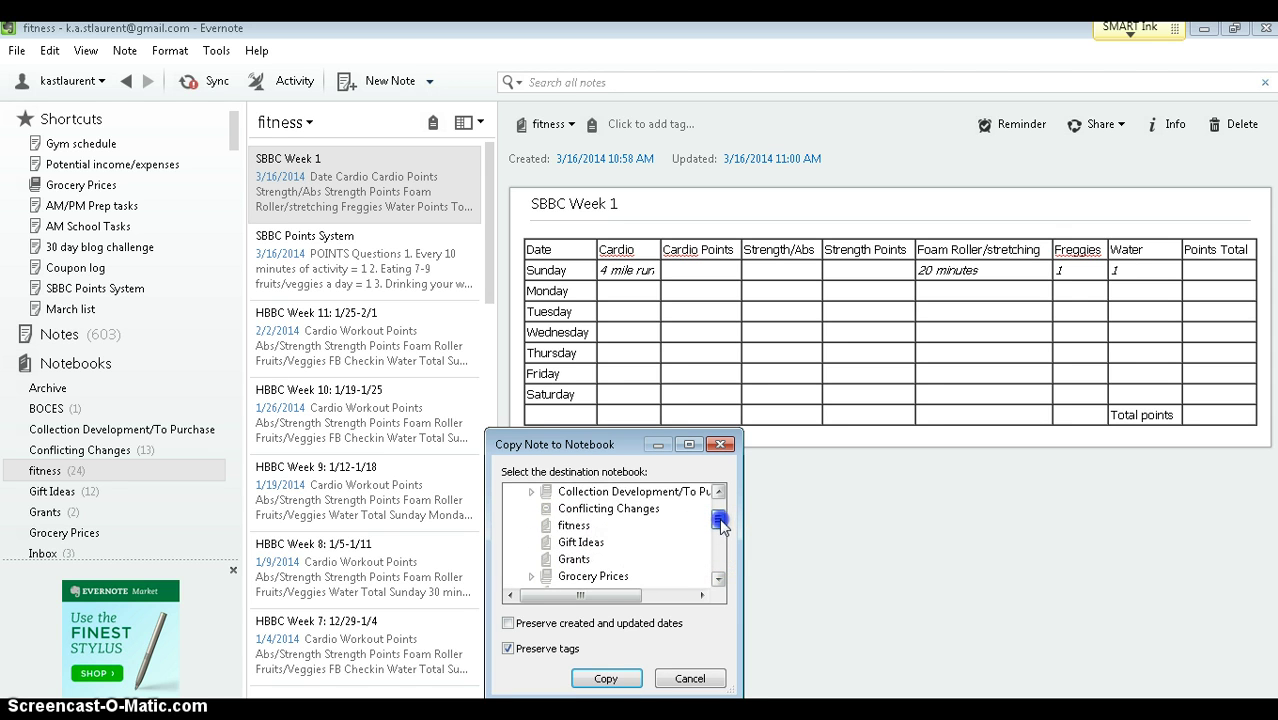
left_click(573, 525)
left_click(604, 679)
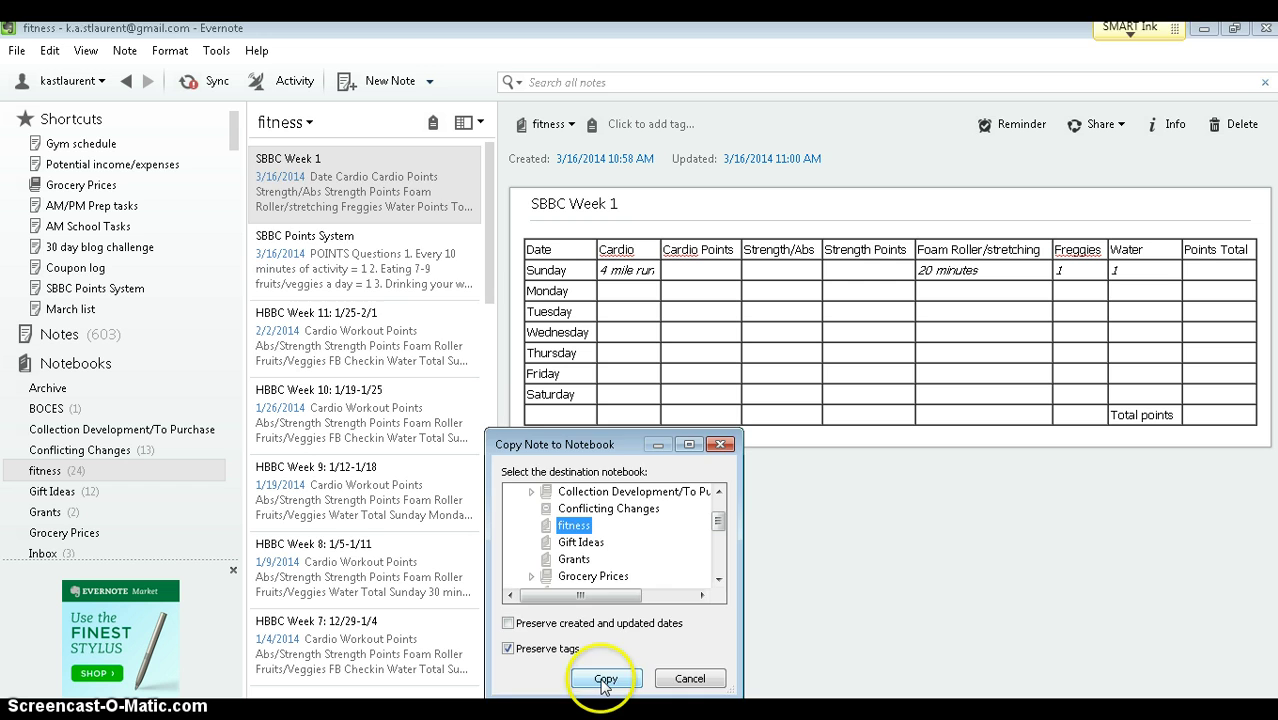
Retitle the copy 'SBBC Week 2', then return to the original SBBC Week 1 note.
left_click(415, 208)
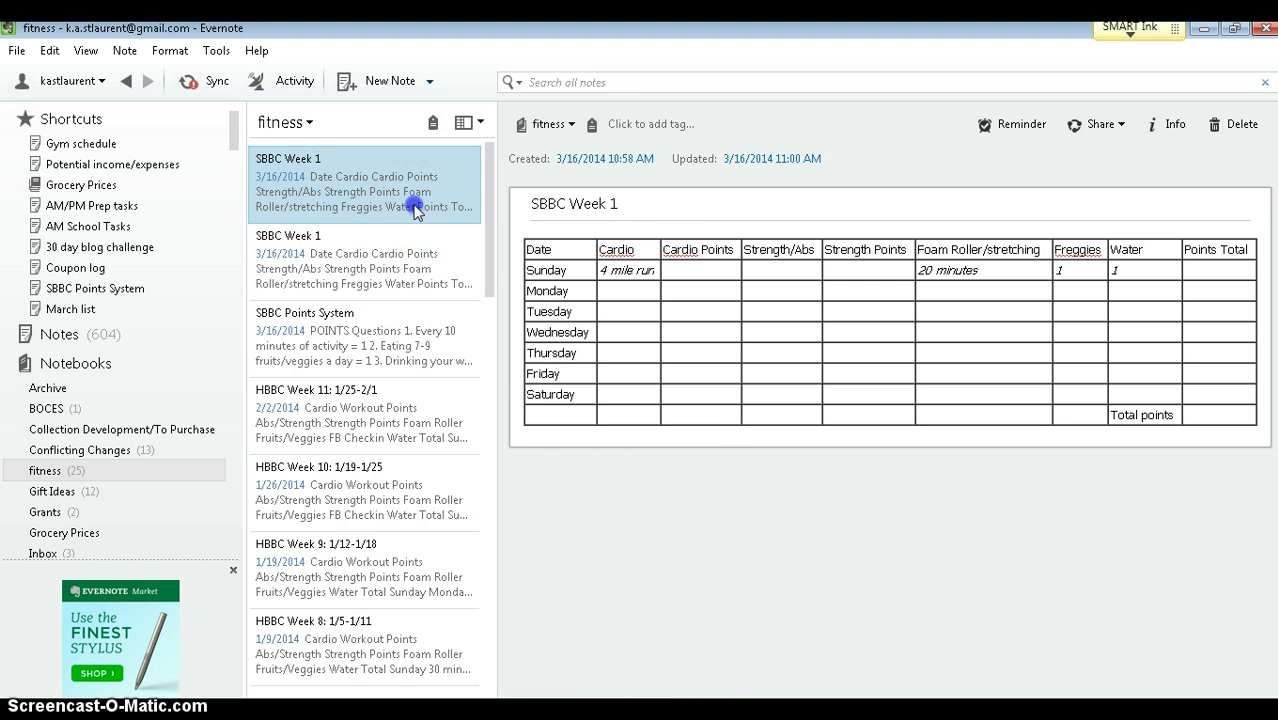
left_click(642, 199)
key("BackSpace")
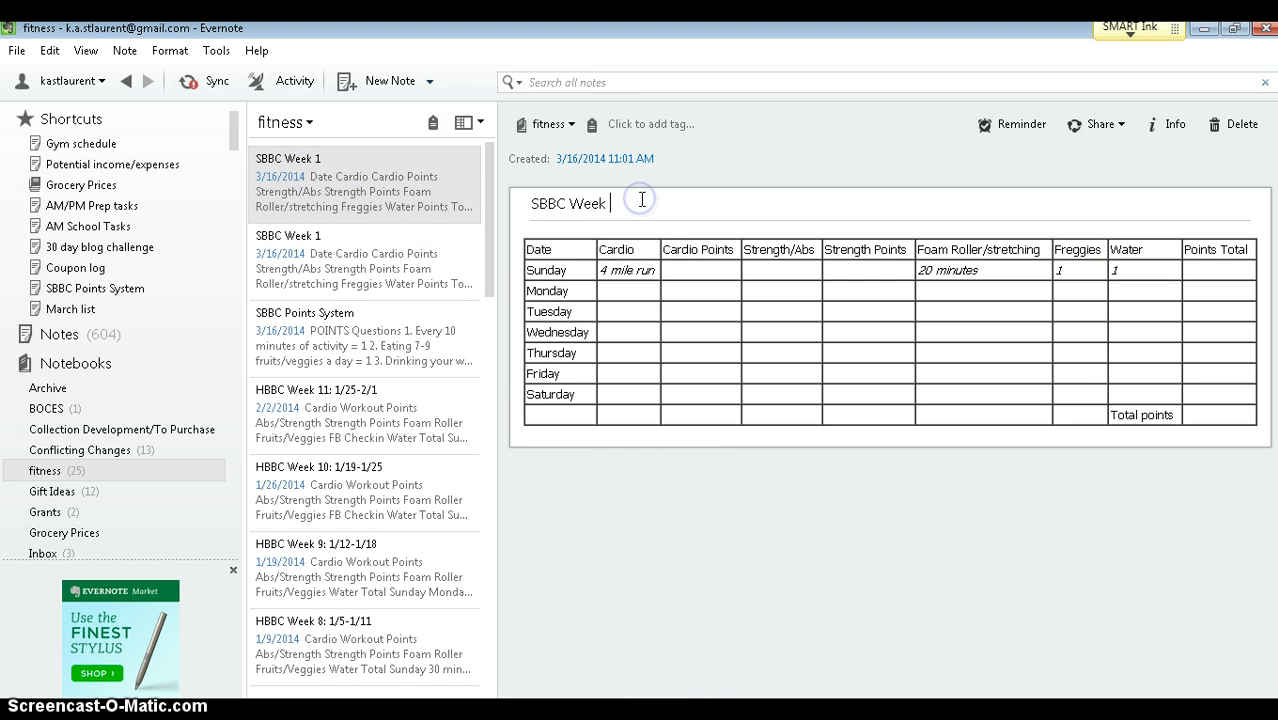
type("2")
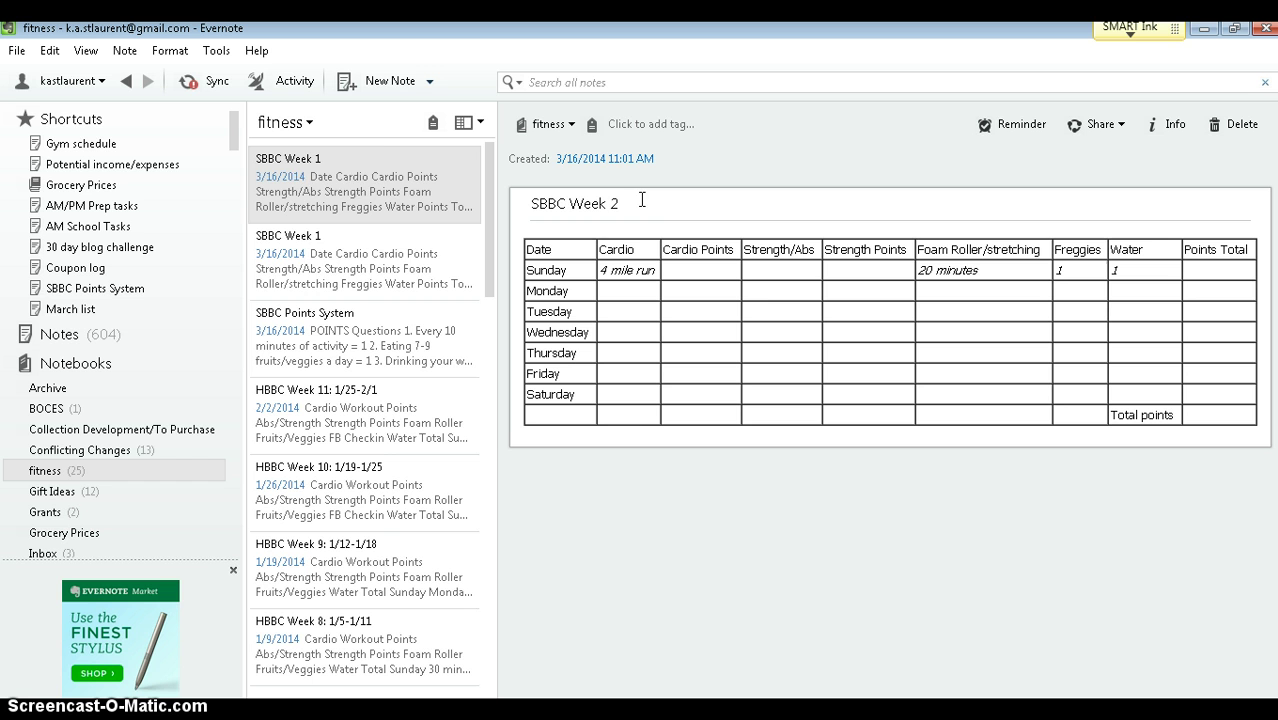
left_click(342, 233)
left_click(770, 287)
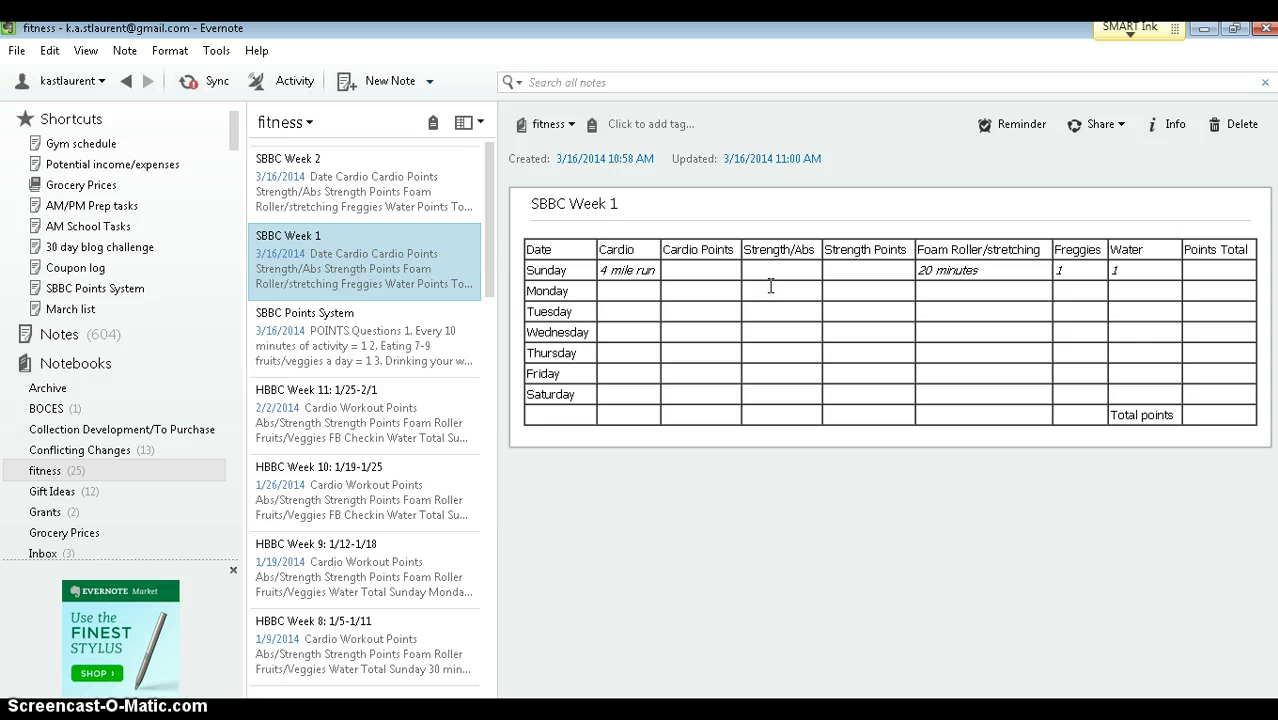
Drag SBBC Week 1 into the sidebar Shortcuts below SBBC Points System and open it.
left_click(566, 228)
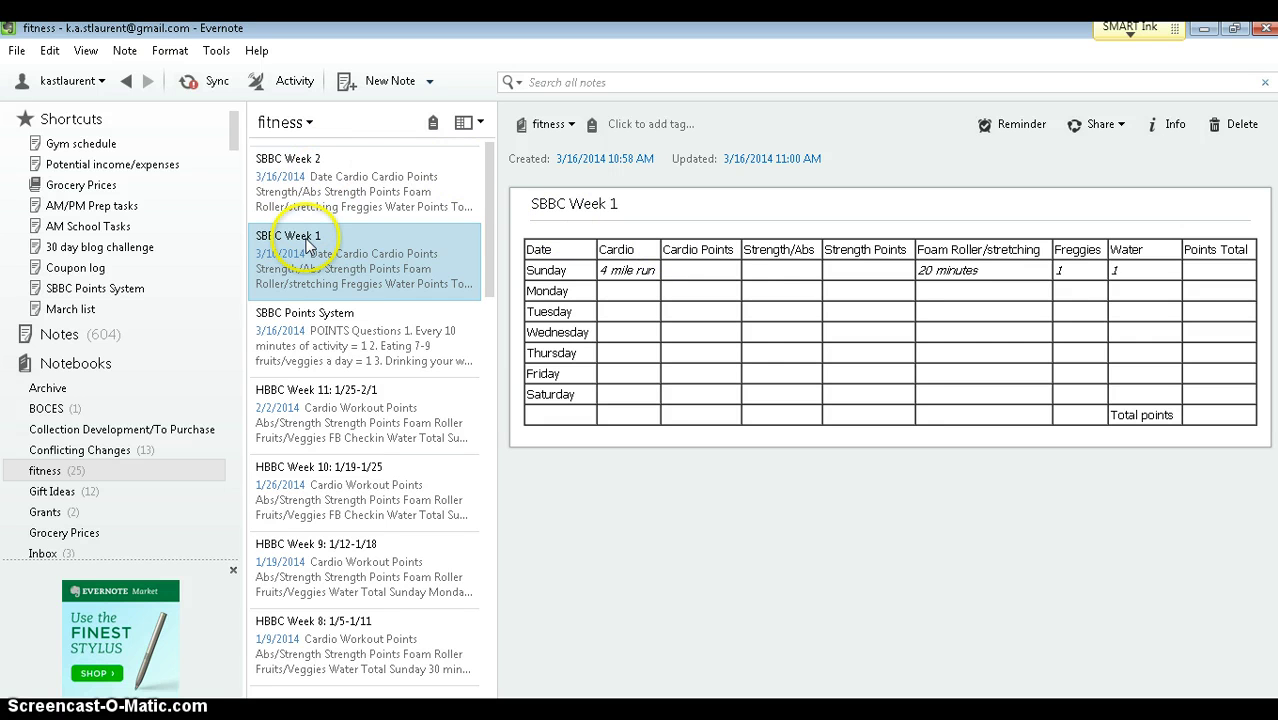
left_click_drag(276, 262, 133, 300)
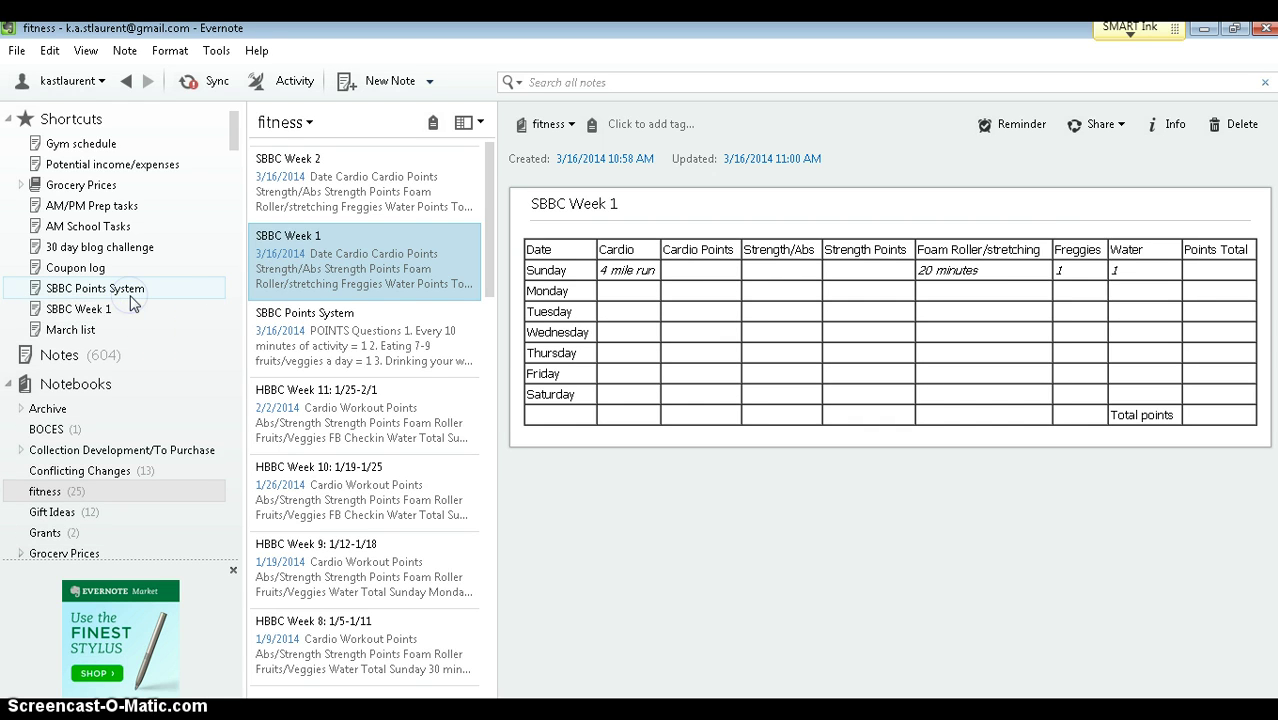
left_click(106, 312)
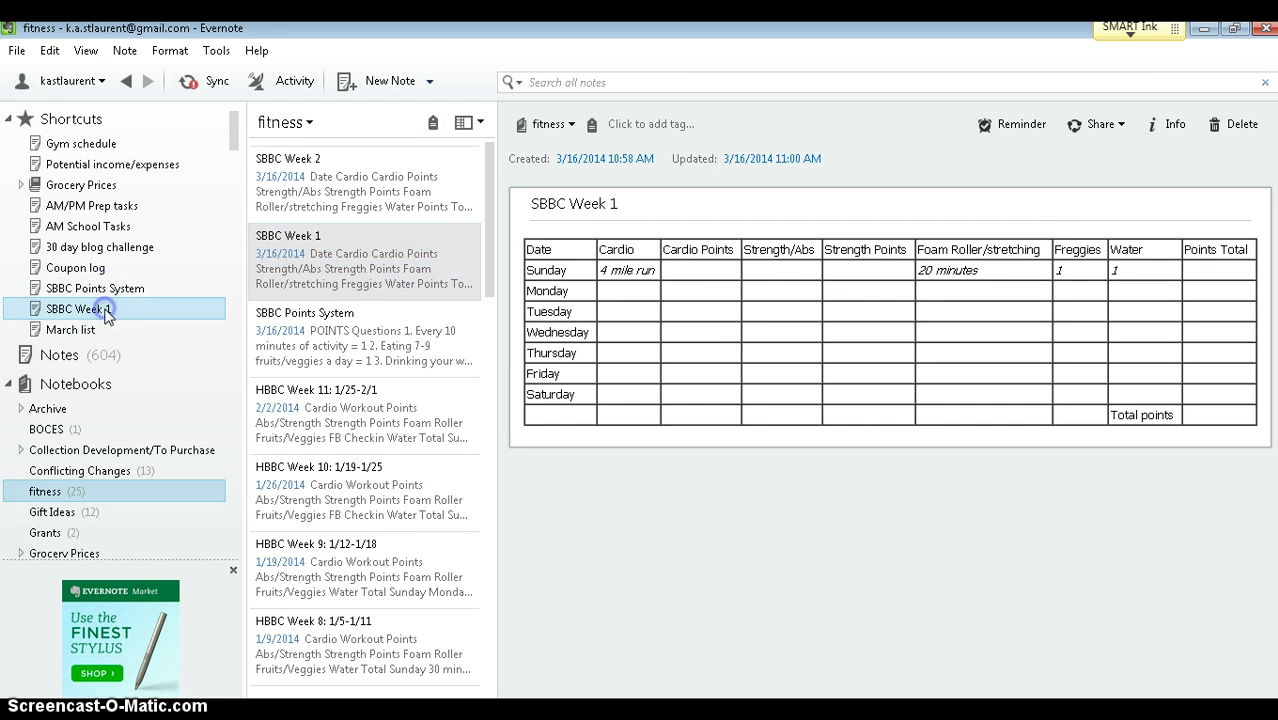
left_click(636, 301)
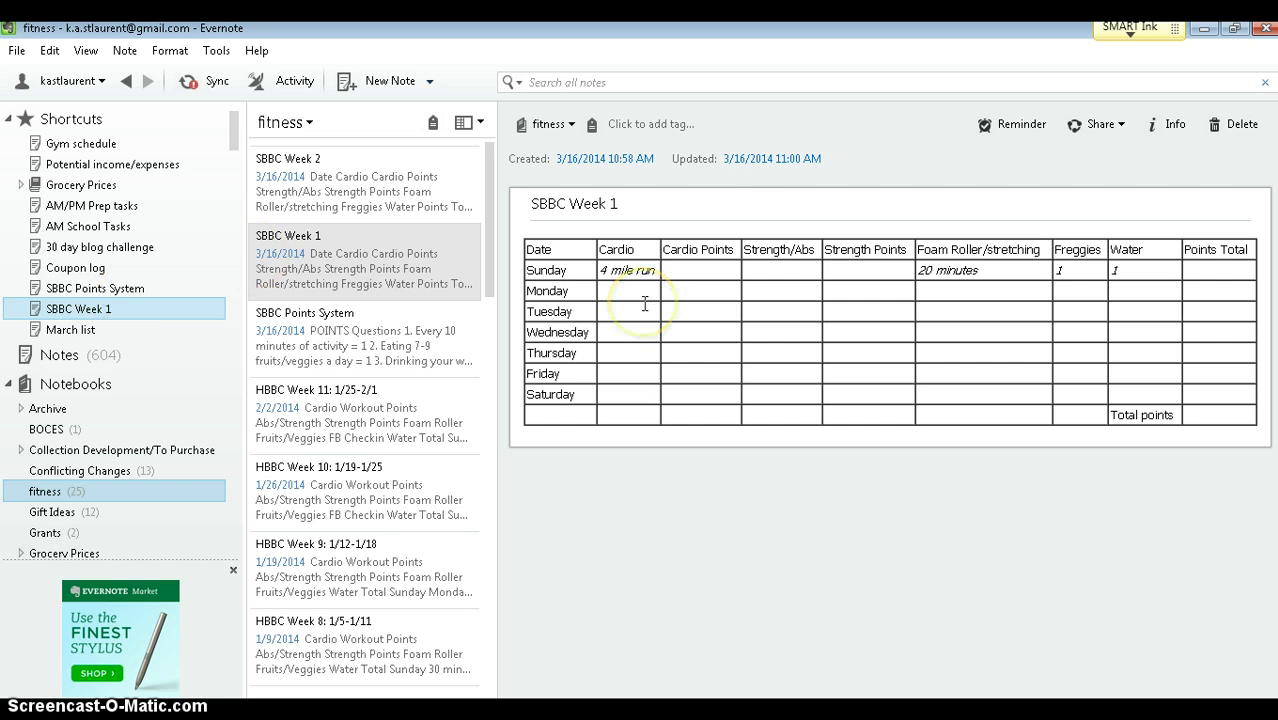